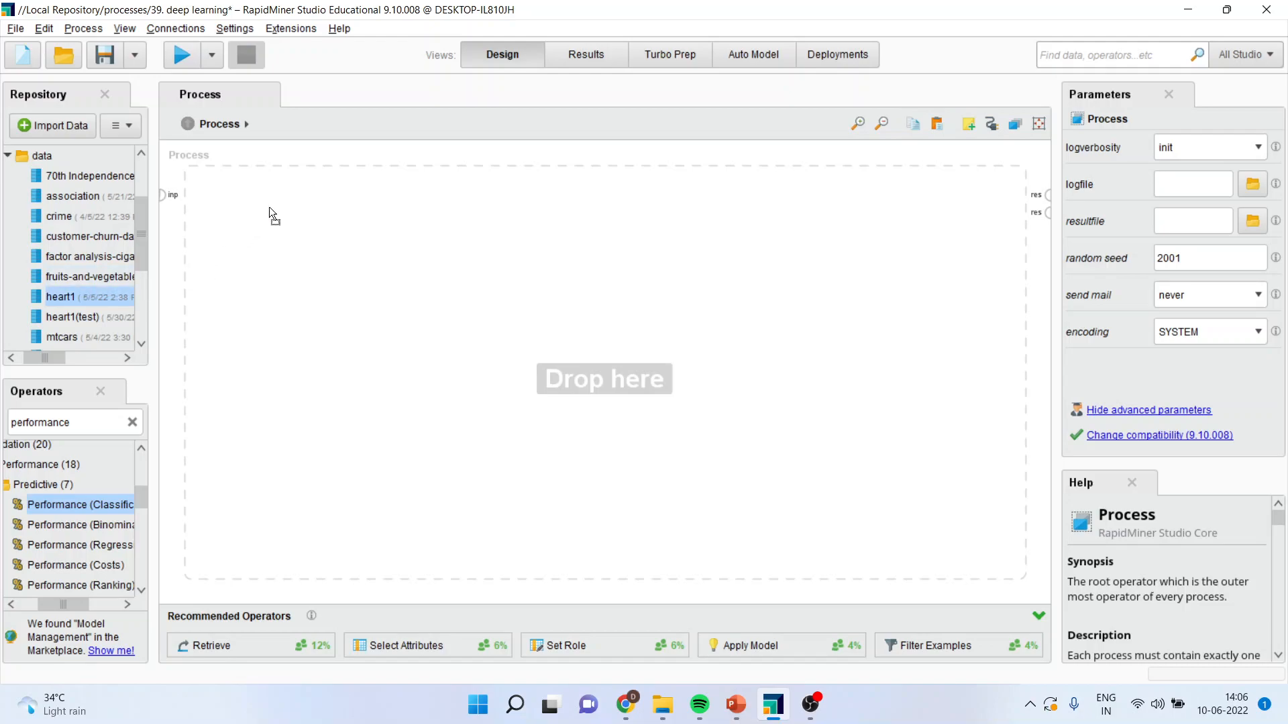
Connect the Retrieve heart1 output to the first process result port and run the process.
left_click(333, 195)
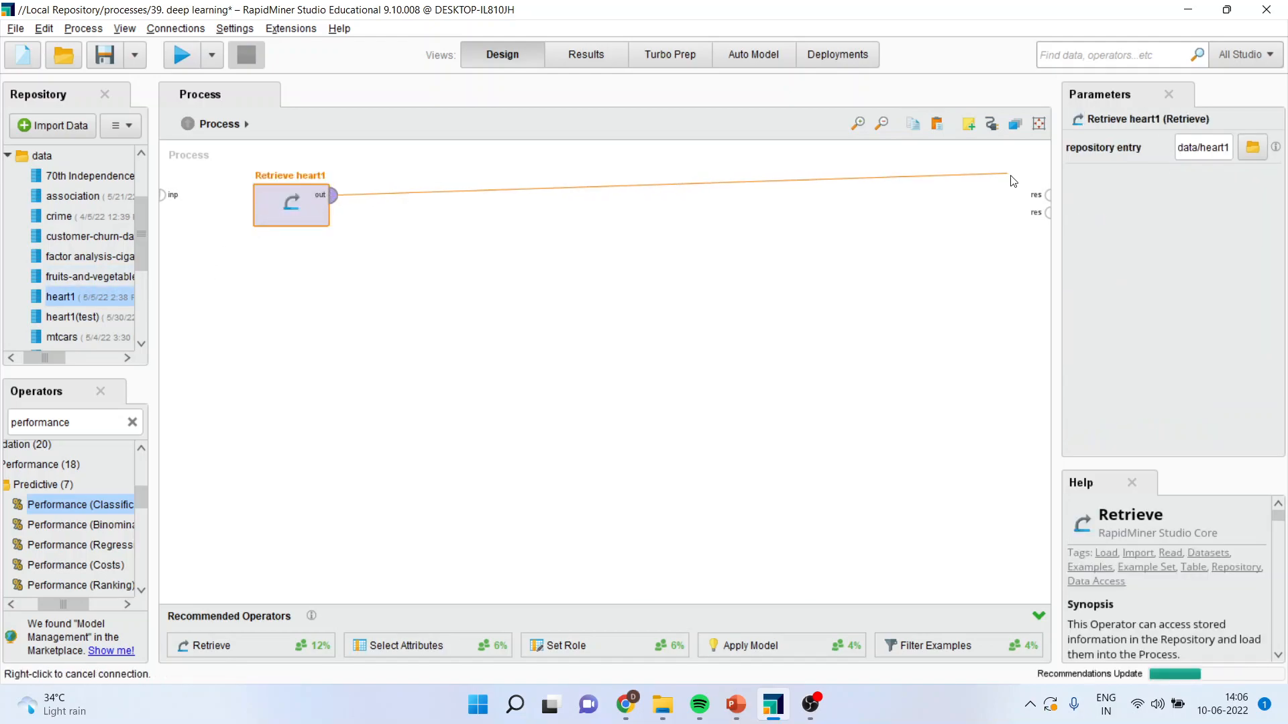
left_click(1048, 195)
left_click(182, 62)
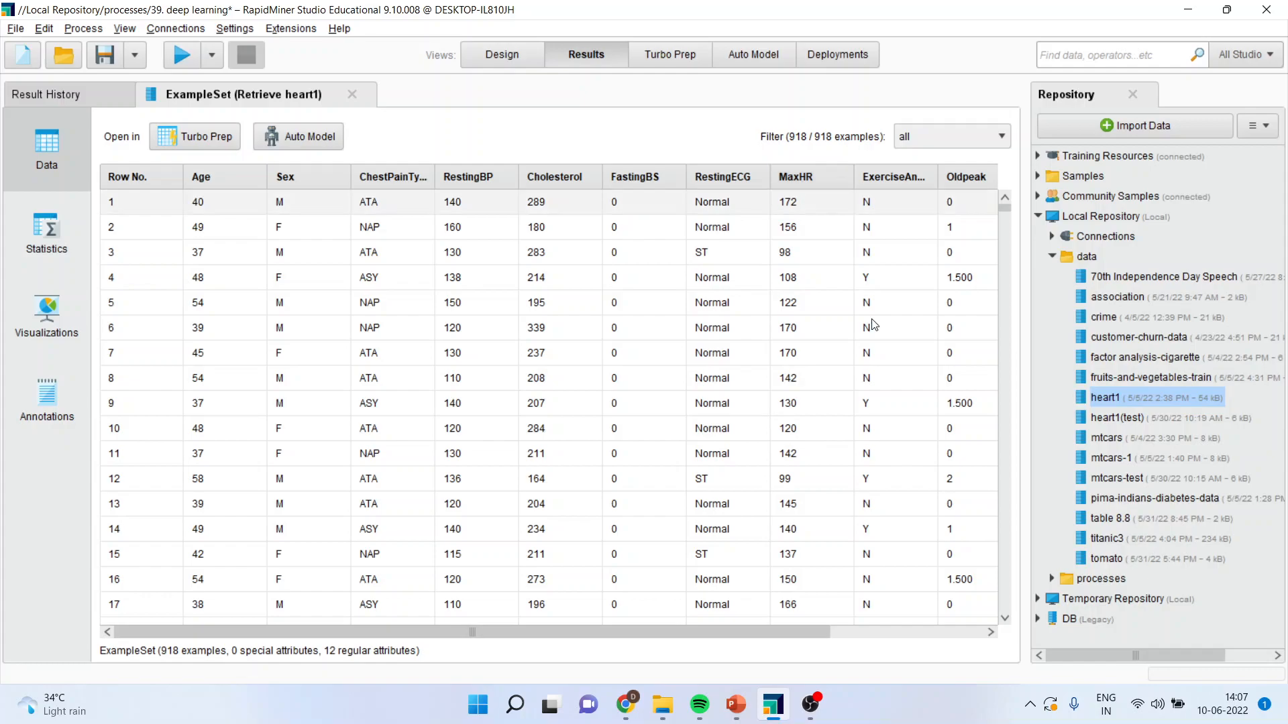
Examine the remaining columns of the heart1 example set through HeartDisease, and return to the process design.
left_click_drag(746, 626, 910, 633)
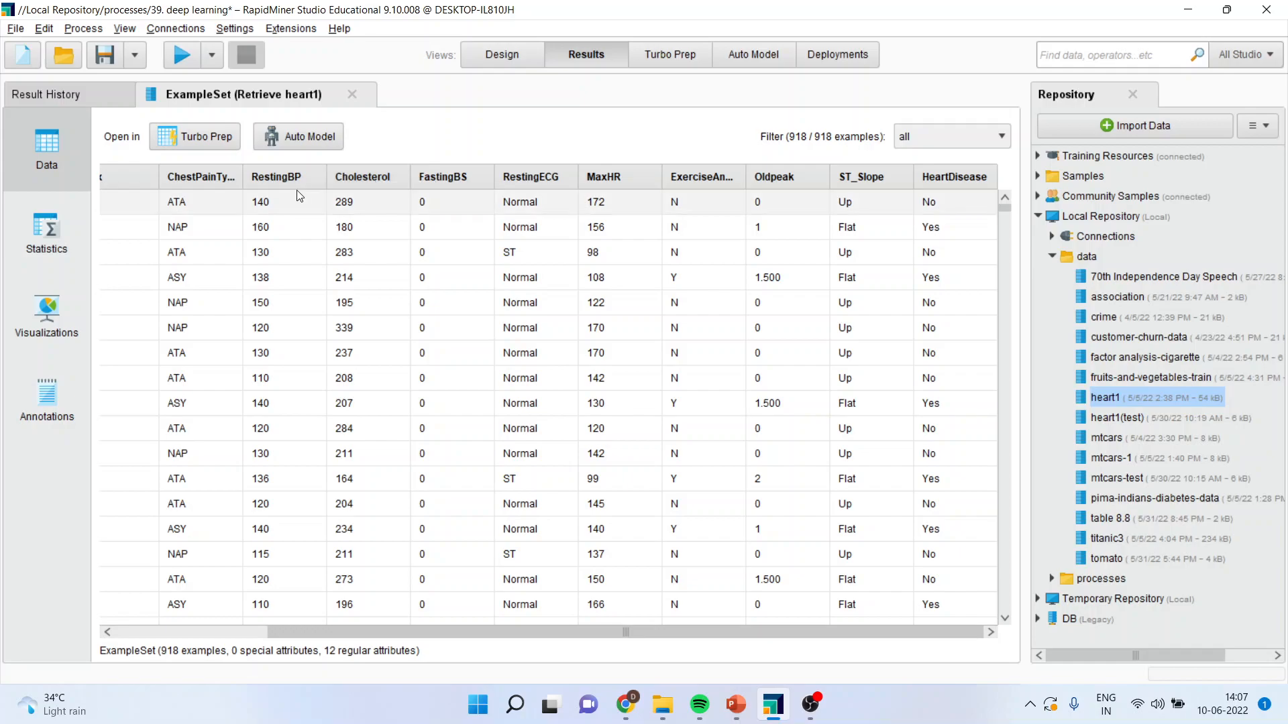
mouse_move(221, 181)
left_mouse_down()
mouse_move(287, 175)
mouse_move(204, 172)
left_mouse_up()
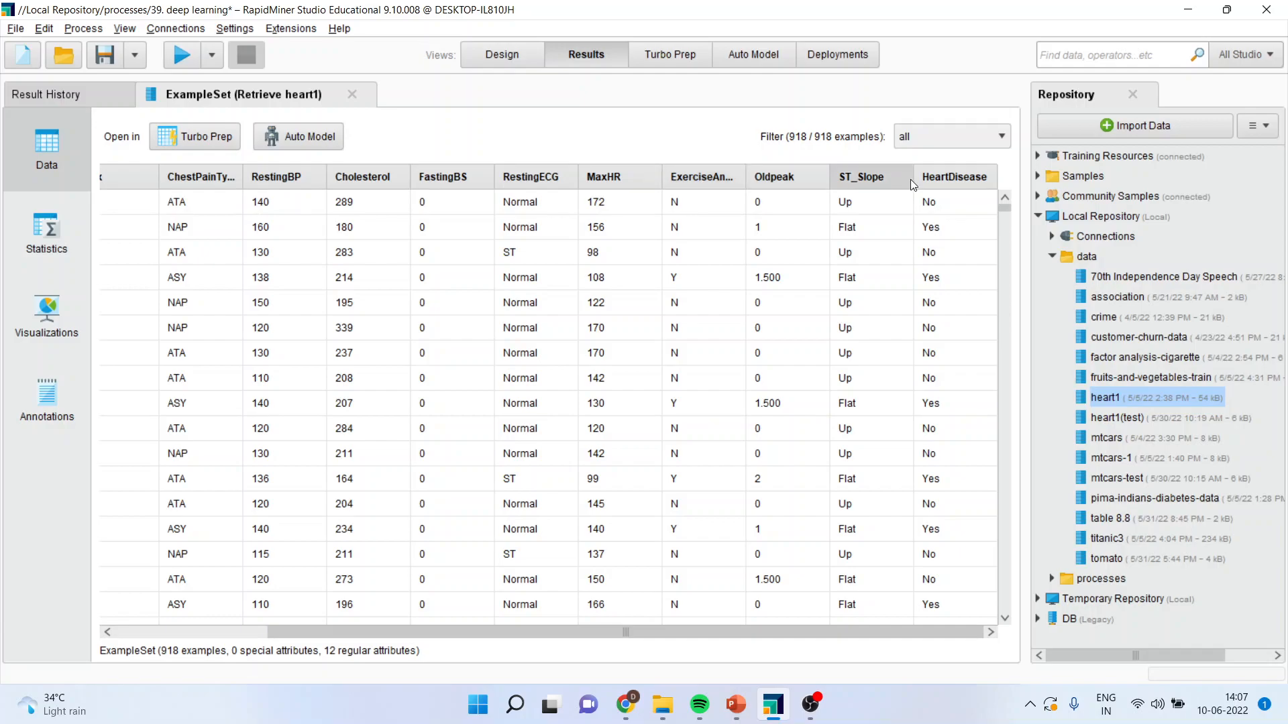
left_click(507, 60)
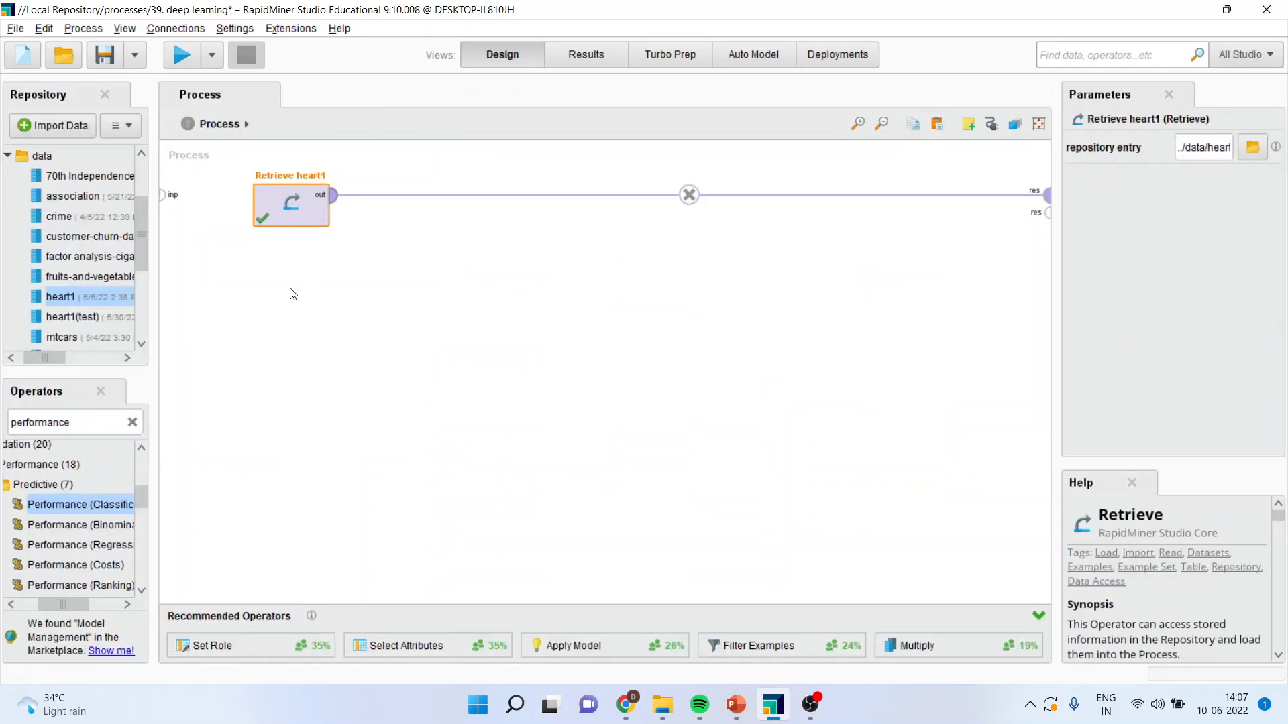
Search the operators for "select att" and insert Select Attributes on the connection after Retrieve heart1.
double_click(83, 425)
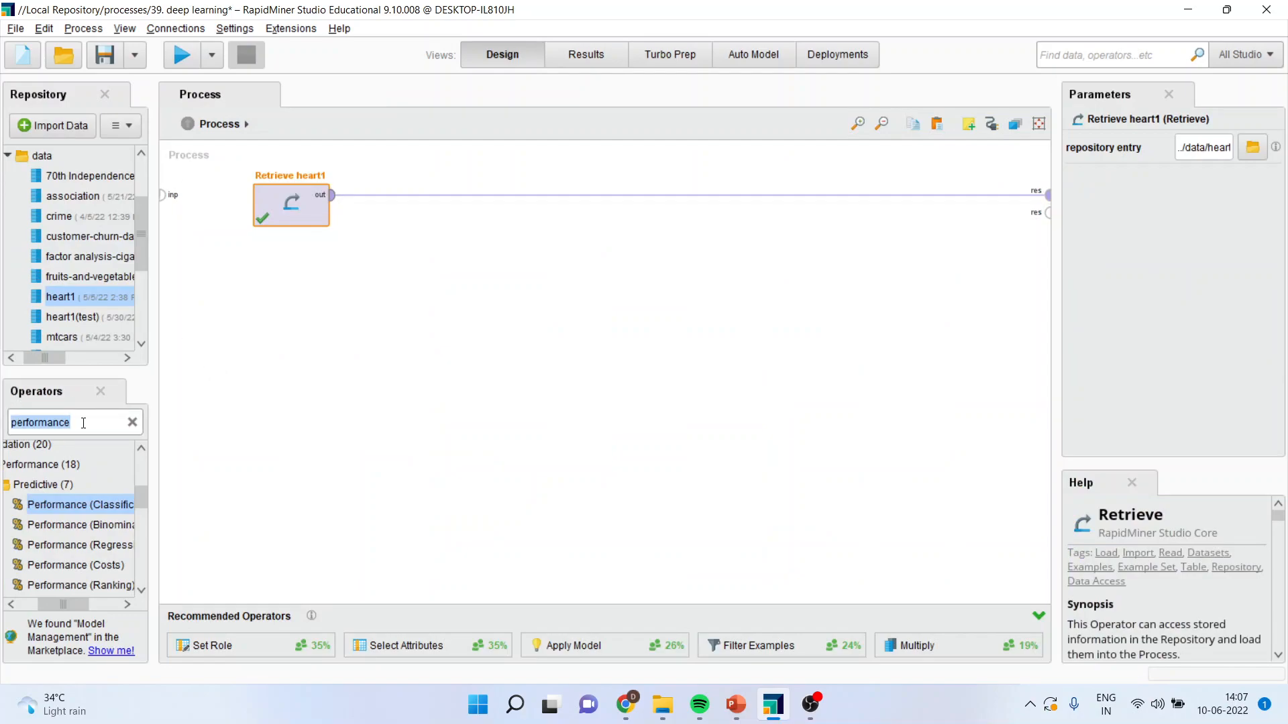
type("select")
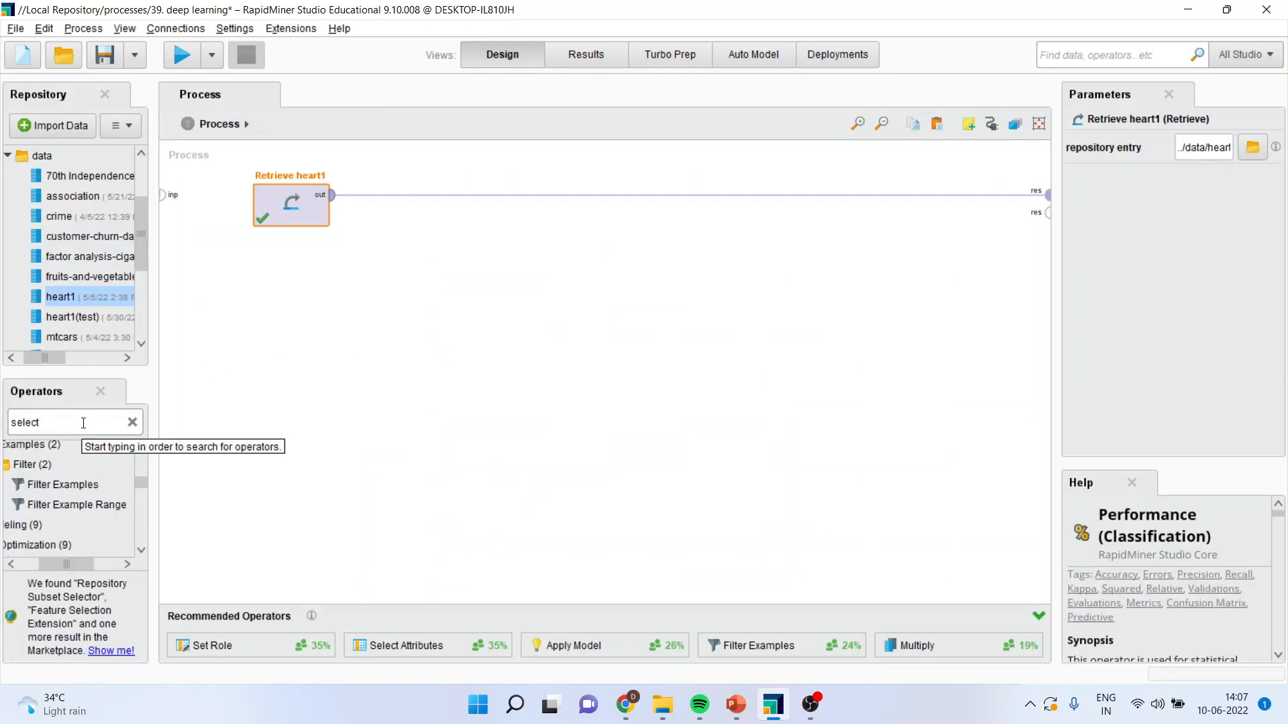
left_click_drag(79, 562, 71, 561)
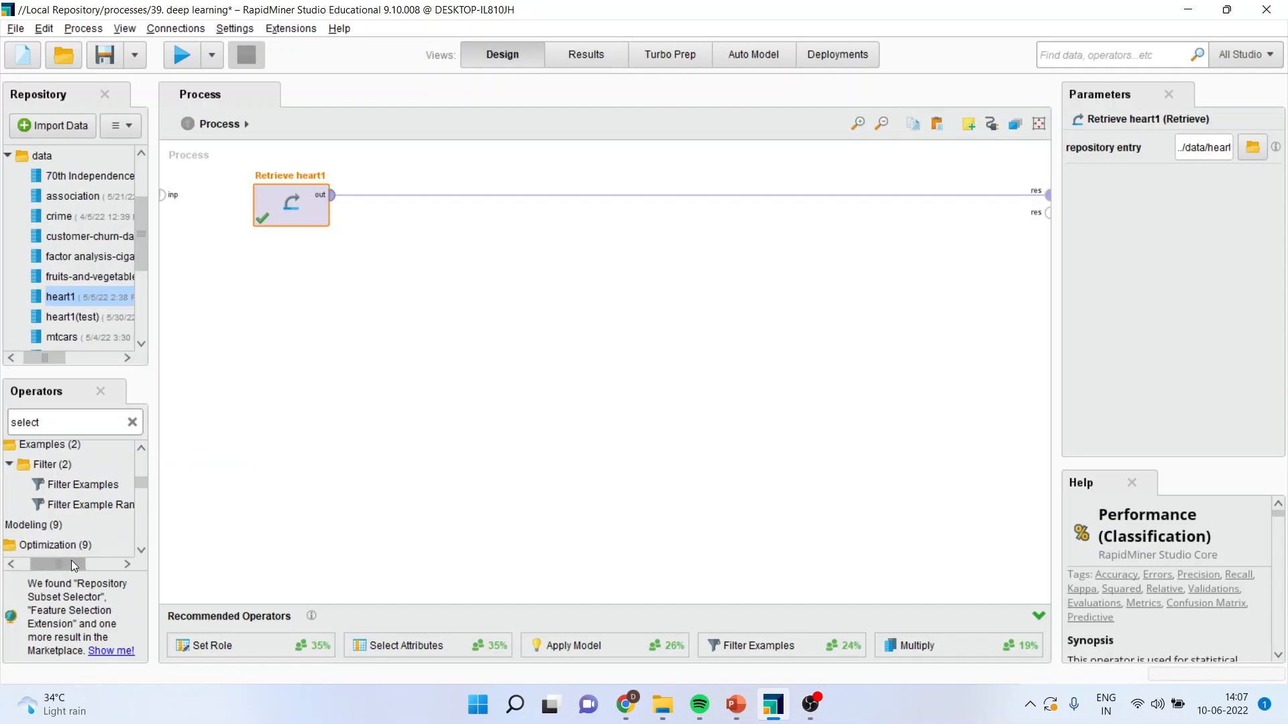
left_click(141, 550)
left_click(141, 550)
left_click(141, 550)
left_click(141, 550)
left_click(141, 550)
left_click(141, 551)
left_click(141, 550)
left_click(141, 550)
left_click(141, 551)
left_click(141, 550)
left_click(141, 550)
left_click(141, 550)
left_click(141, 550)
left_click(141, 550)
left_click(141, 550)
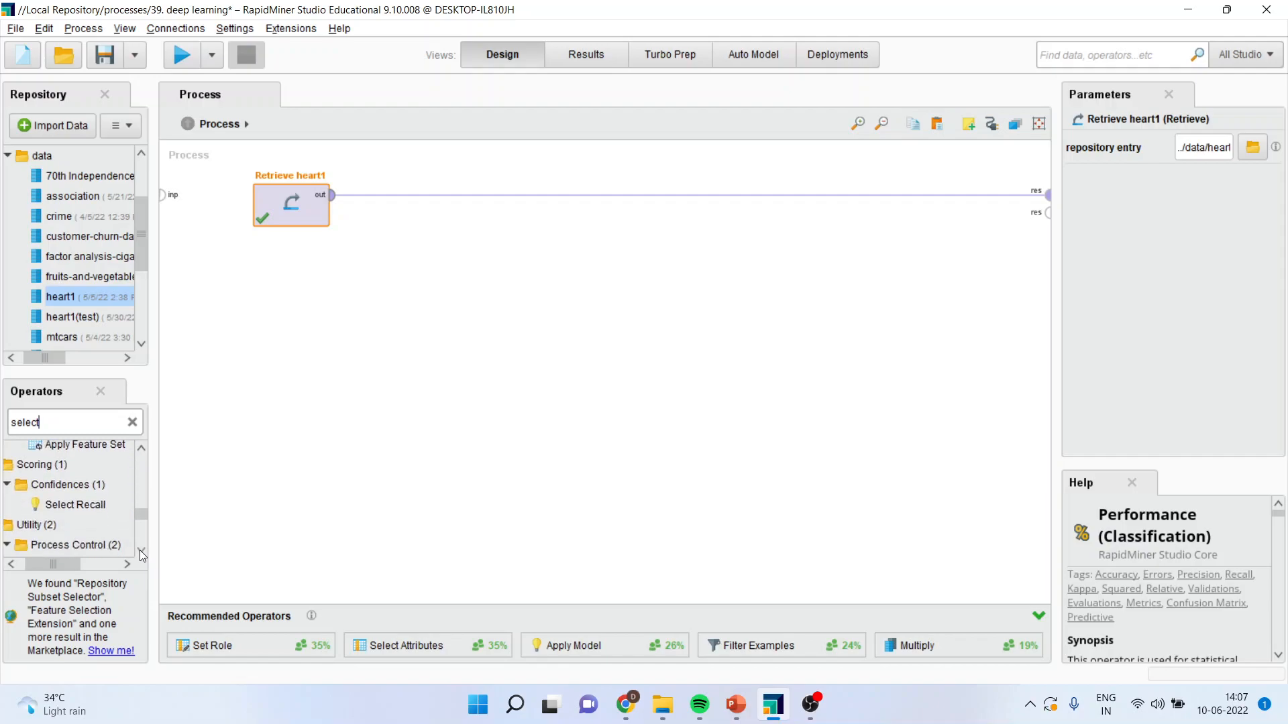
left_click(76, 424)
type("att")
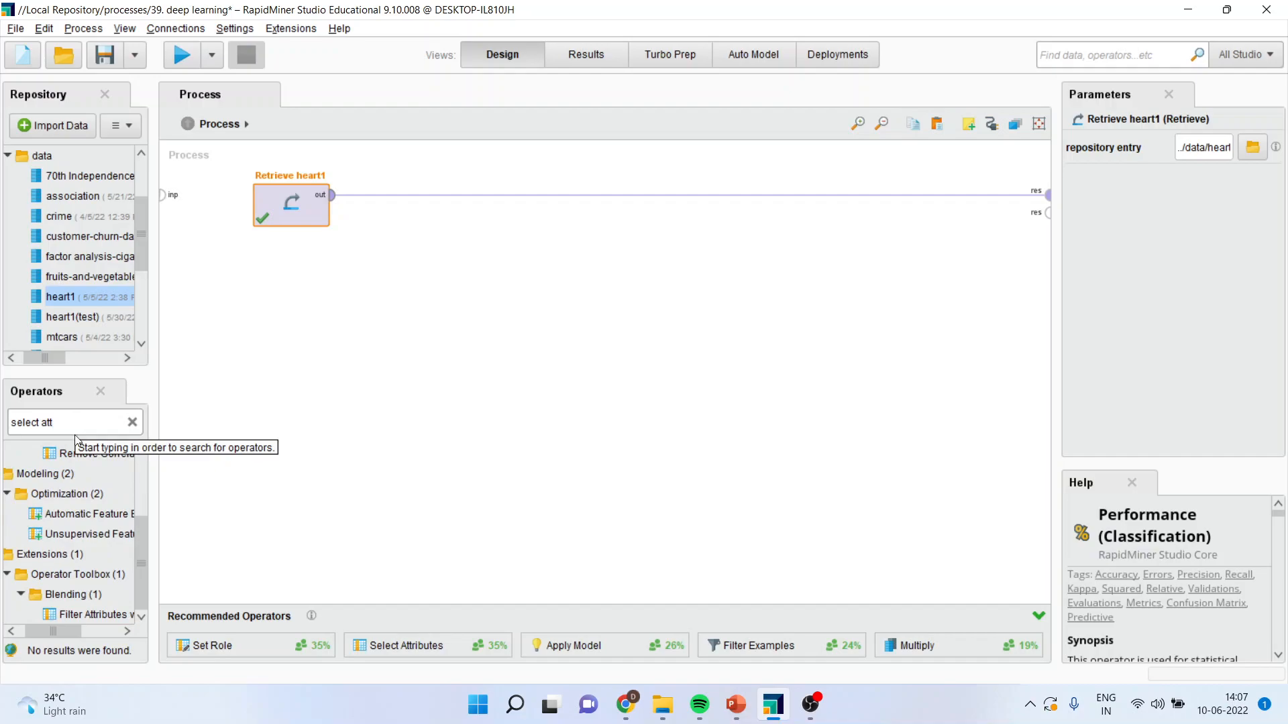
left_click_drag(139, 543, 393, 196)
Set the attribute filter type to subset and choose Age, Cholesterol, FastingBS, HeartDisease, Oldpeak and RestingBP as selected attributes.
left_click(1261, 149)
left_click(1218, 198)
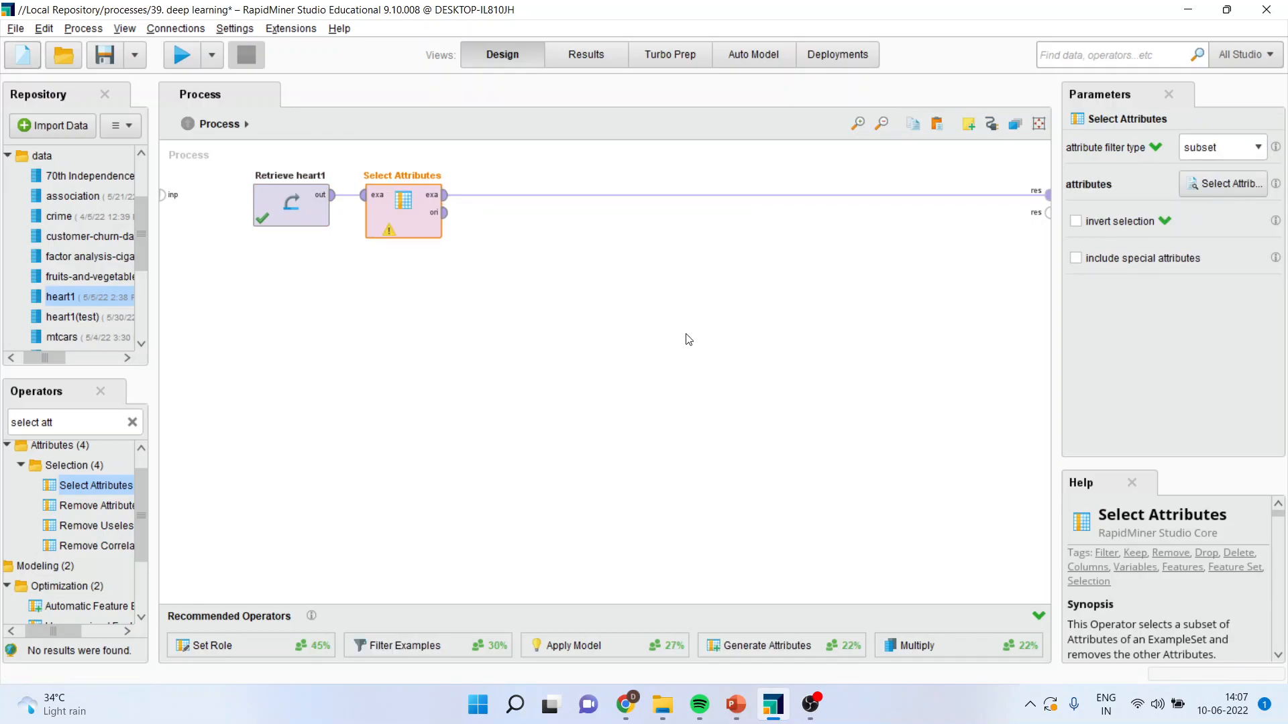
left_click(1213, 183)
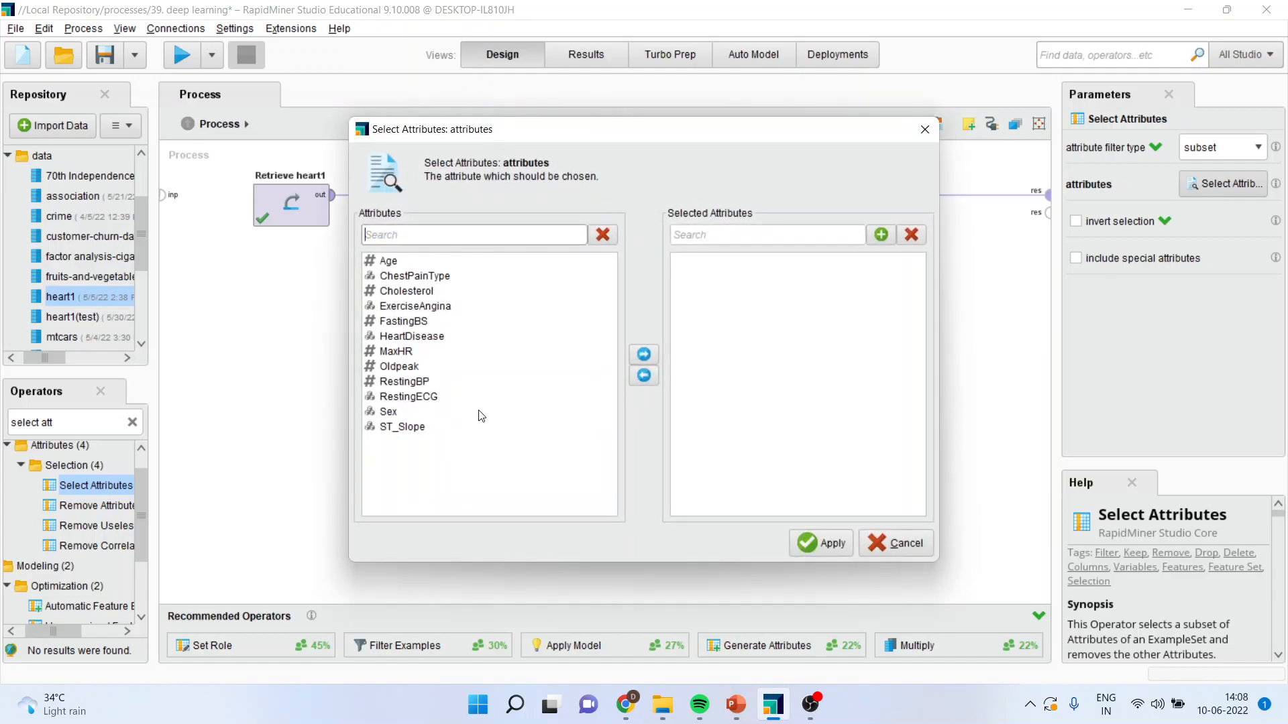
left_click(395, 262)
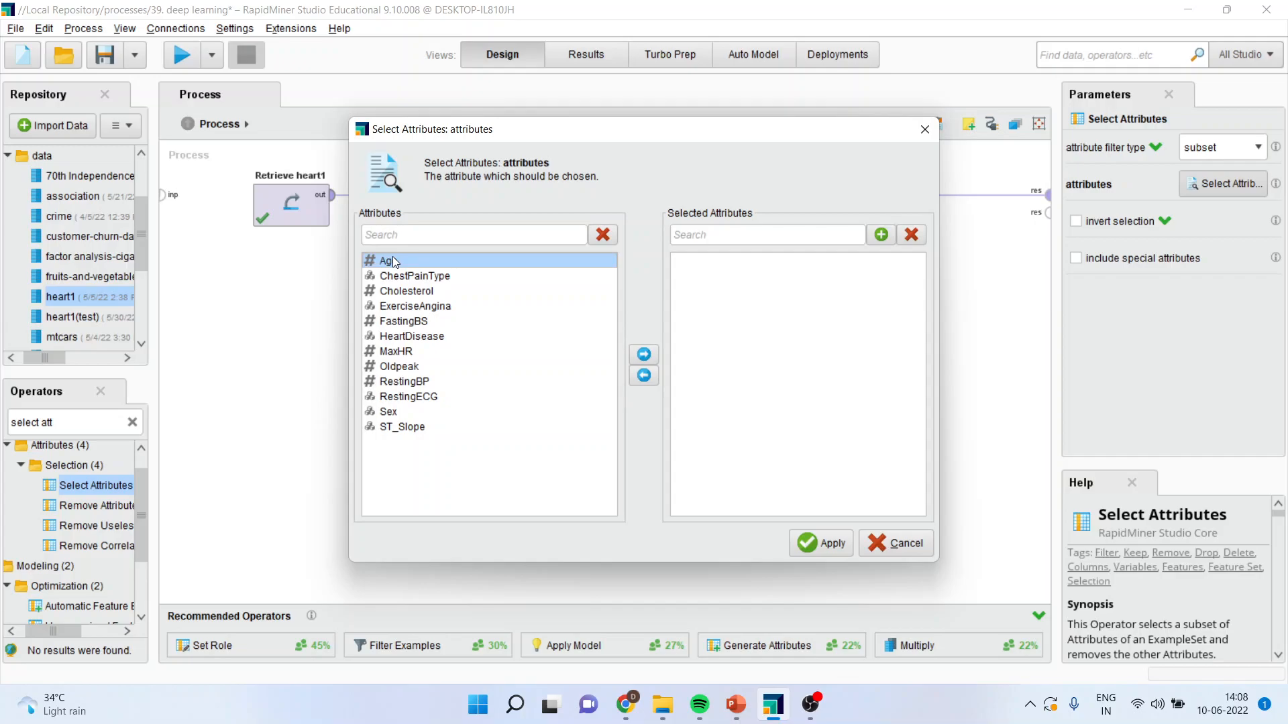
left_click(412, 294, "ctrl")
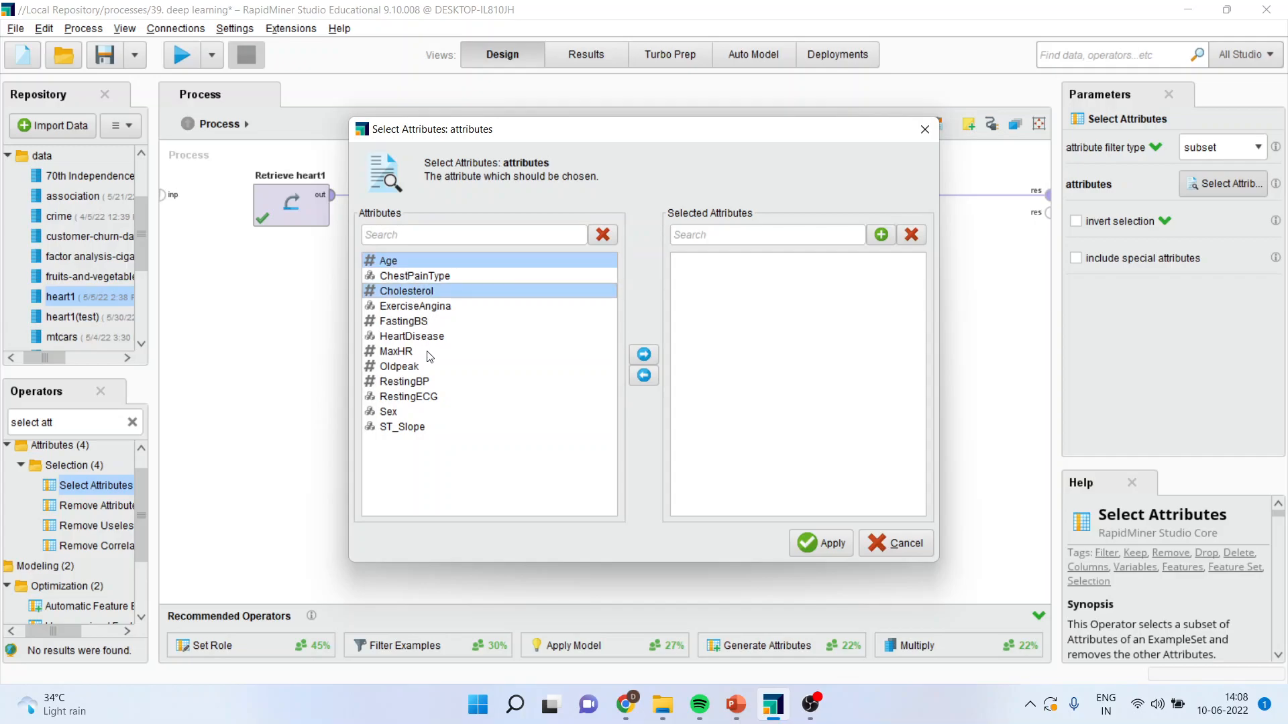
left_click(417, 324, "ctrl")
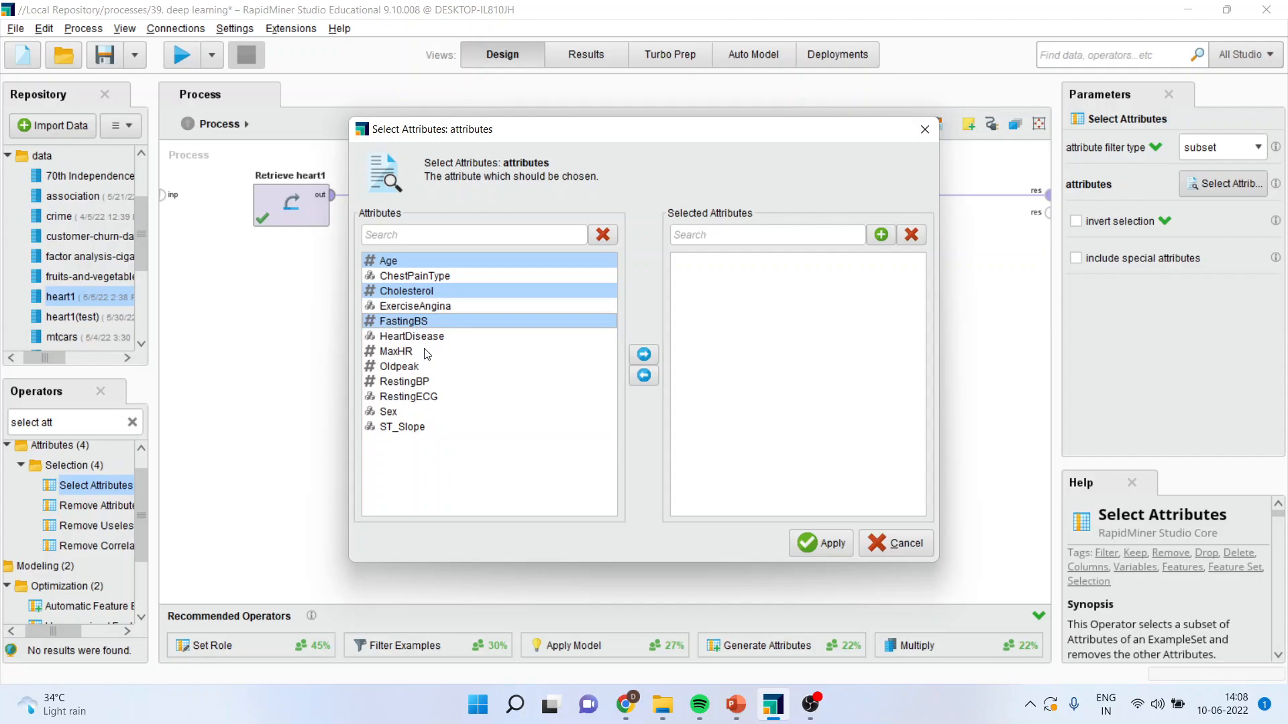
left_click(418, 336, "ctrl")
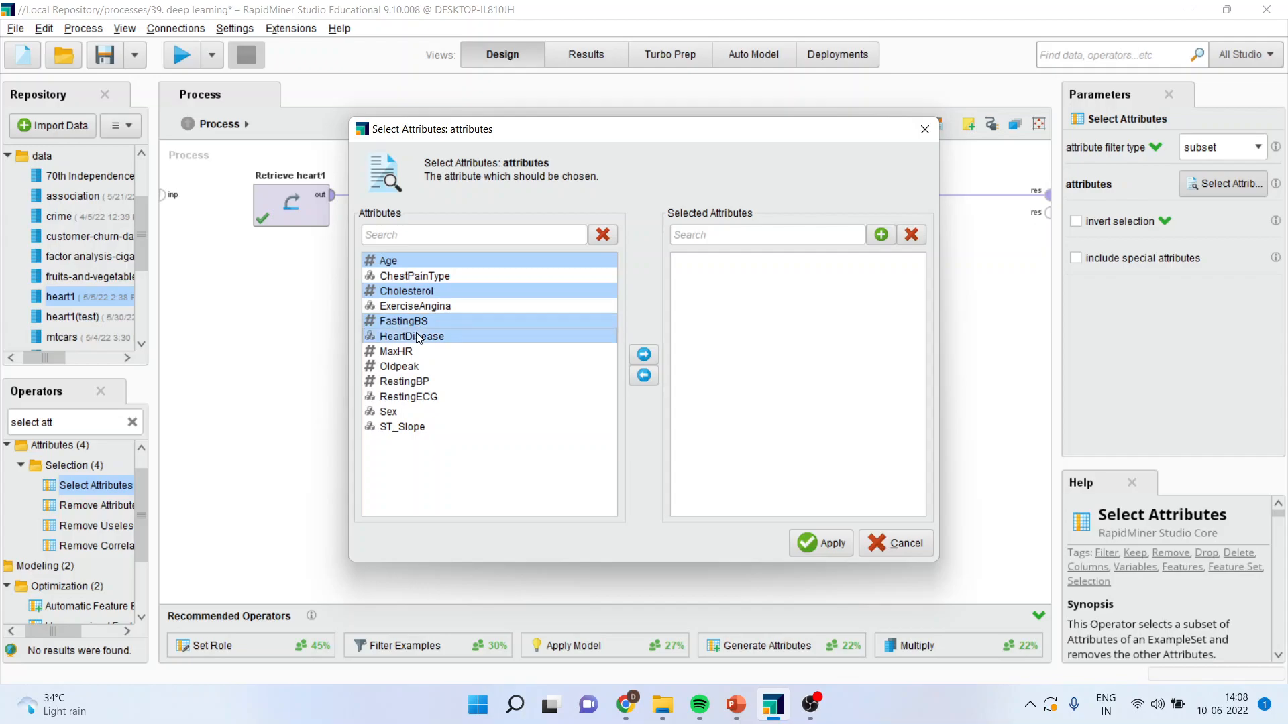
left_click(416, 368, "ctrl")
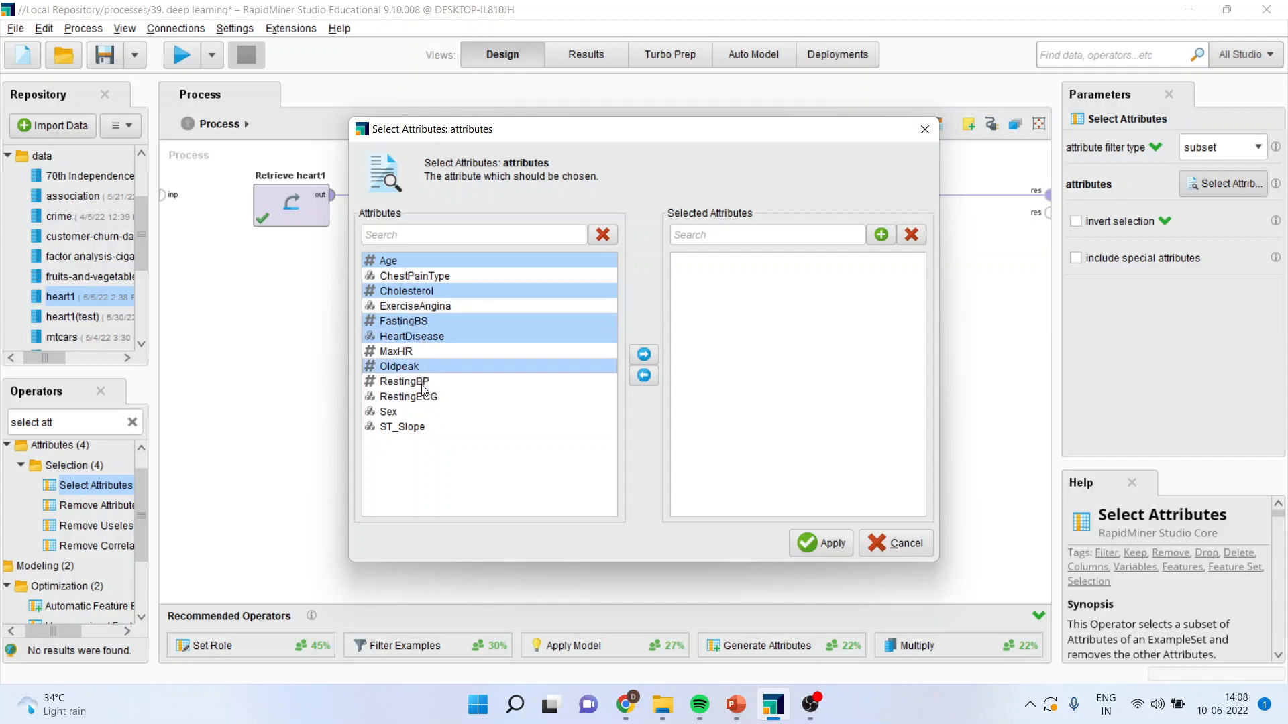
left_click(423, 383, "ctrl")
left_click(646, 357)
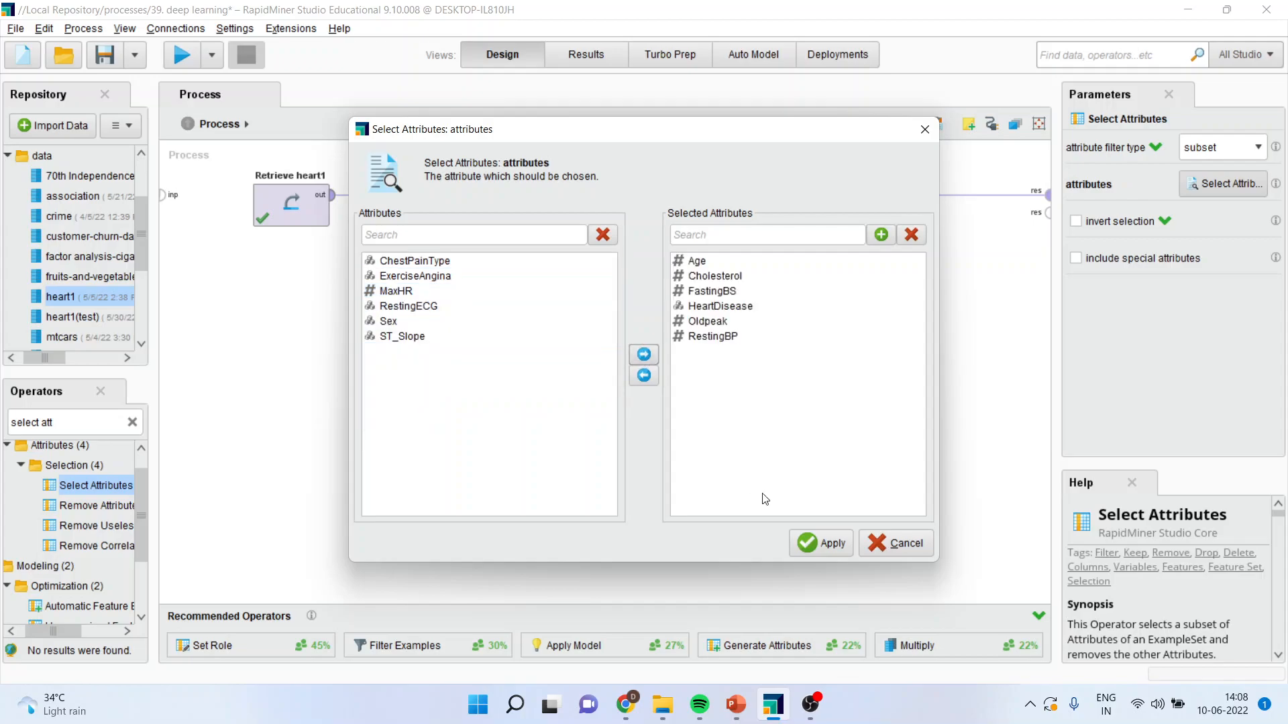
left_click(815, 548)
Search the operators for "set role" and insert Set Role on the connection after Select Attributes.
left_click(82, 422)
type("set role")
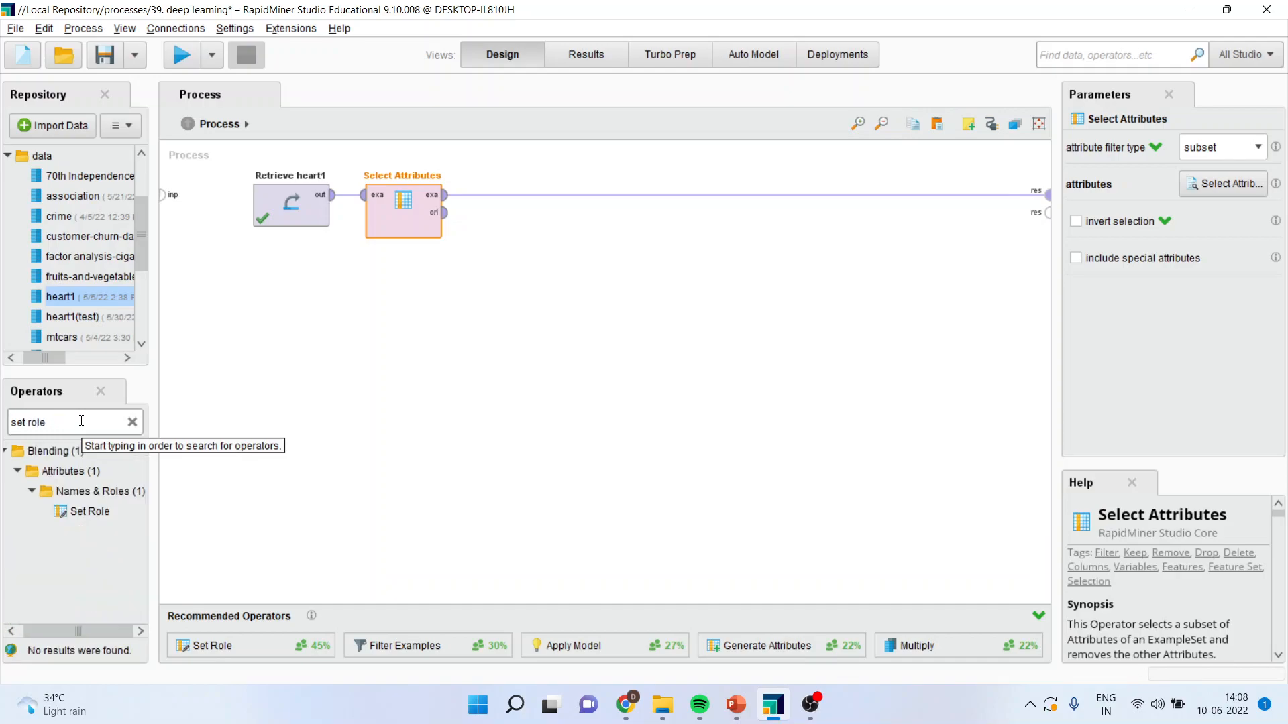
left_click_drag(90, 511, 194, 480)
left_click_drag(521, 223, 510, 201)
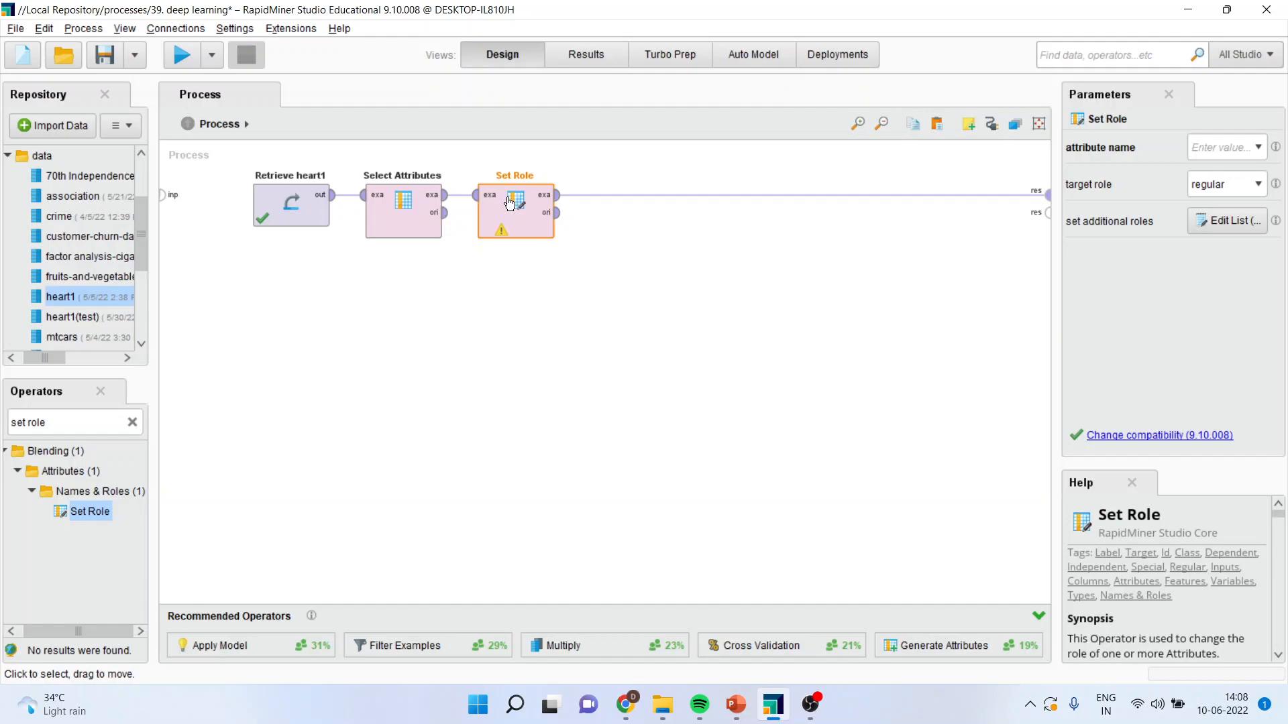
Set the Set Role attribute name to HeartDisease and its target role to label.
left_click(1257, 148)
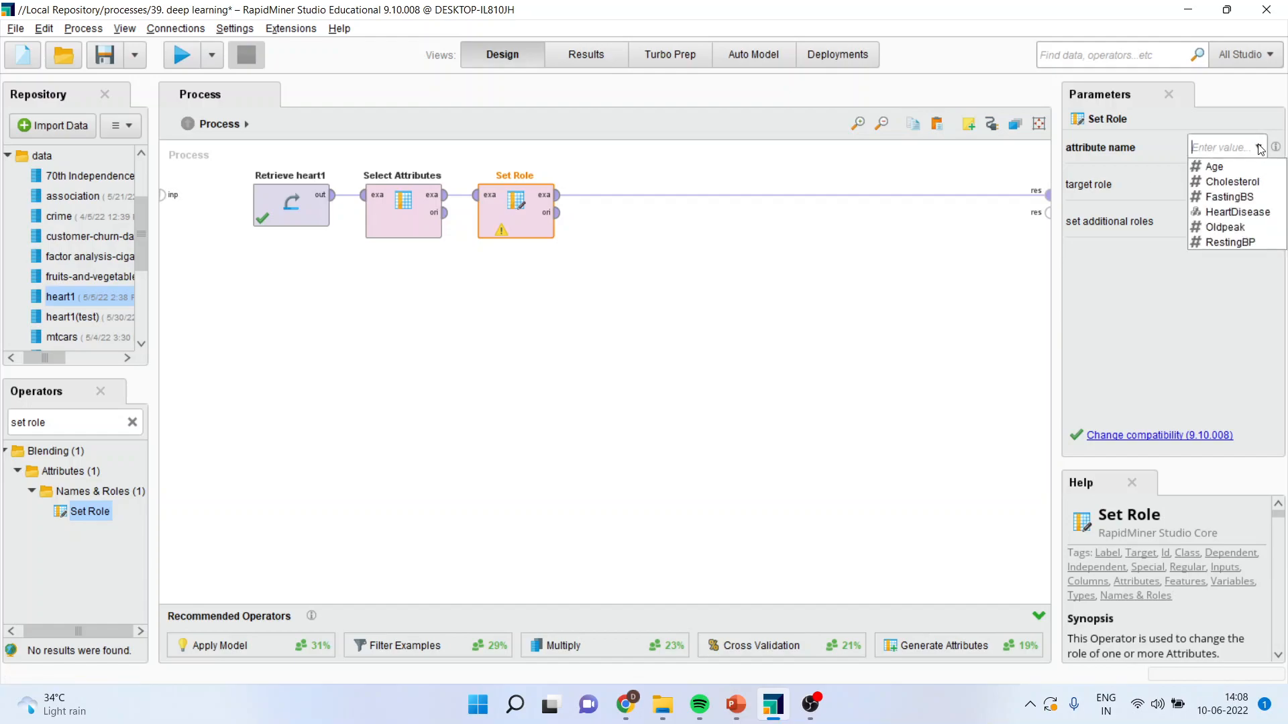
left_click(1263, 213)
left_click(1260, 185)
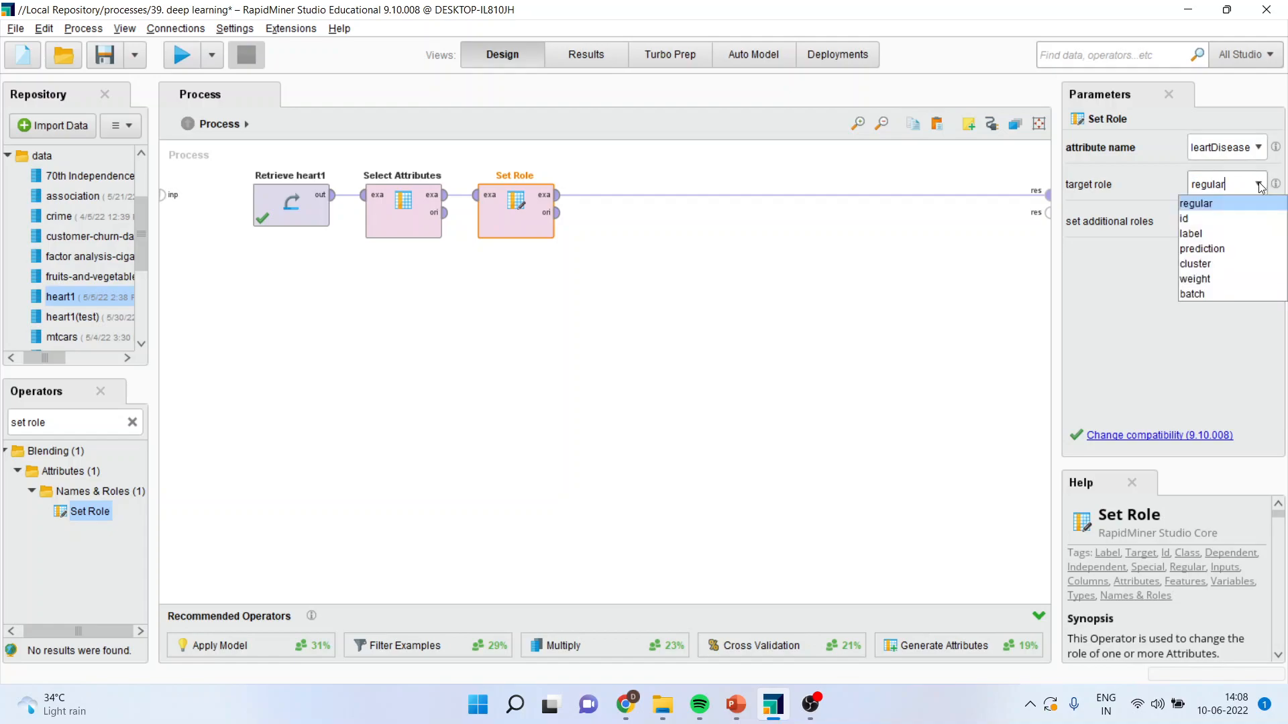
left_click(1222, 234)
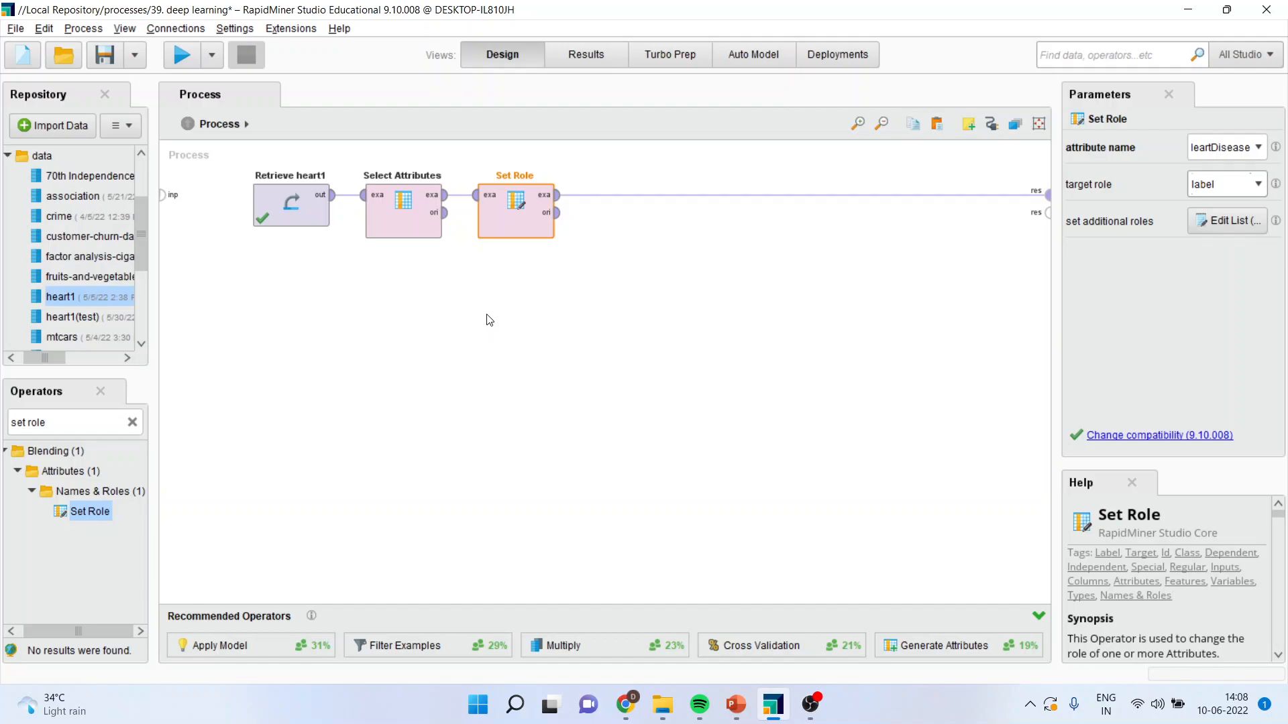
Search the operators for "cross validation" and insert Cross Validation on the connection after Set Role.
left_click(71, 422)
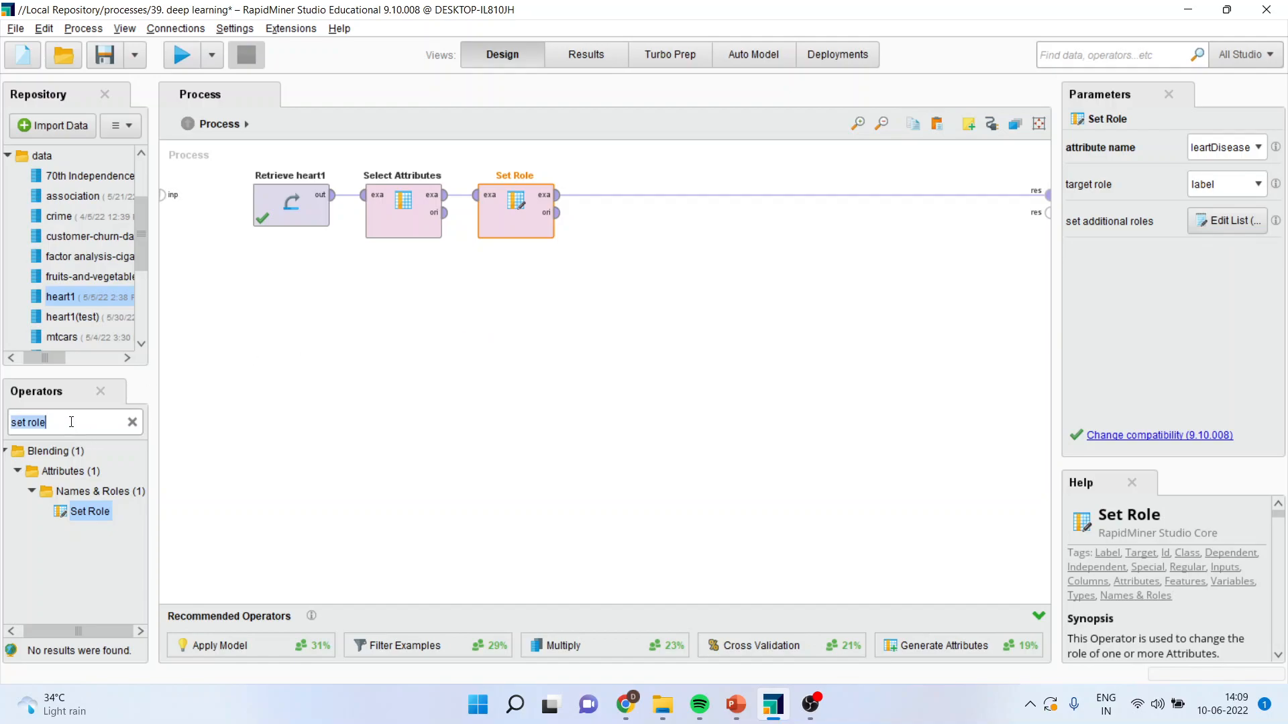
type("cross v")
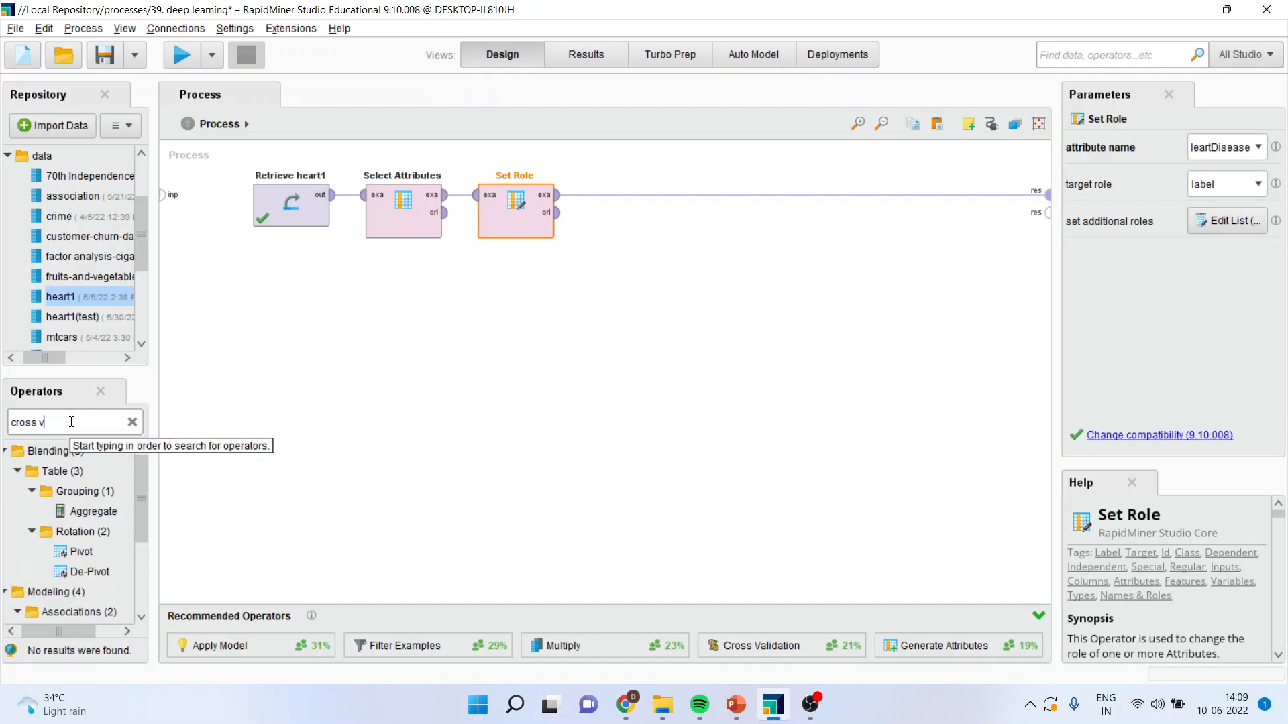
type("alidation")
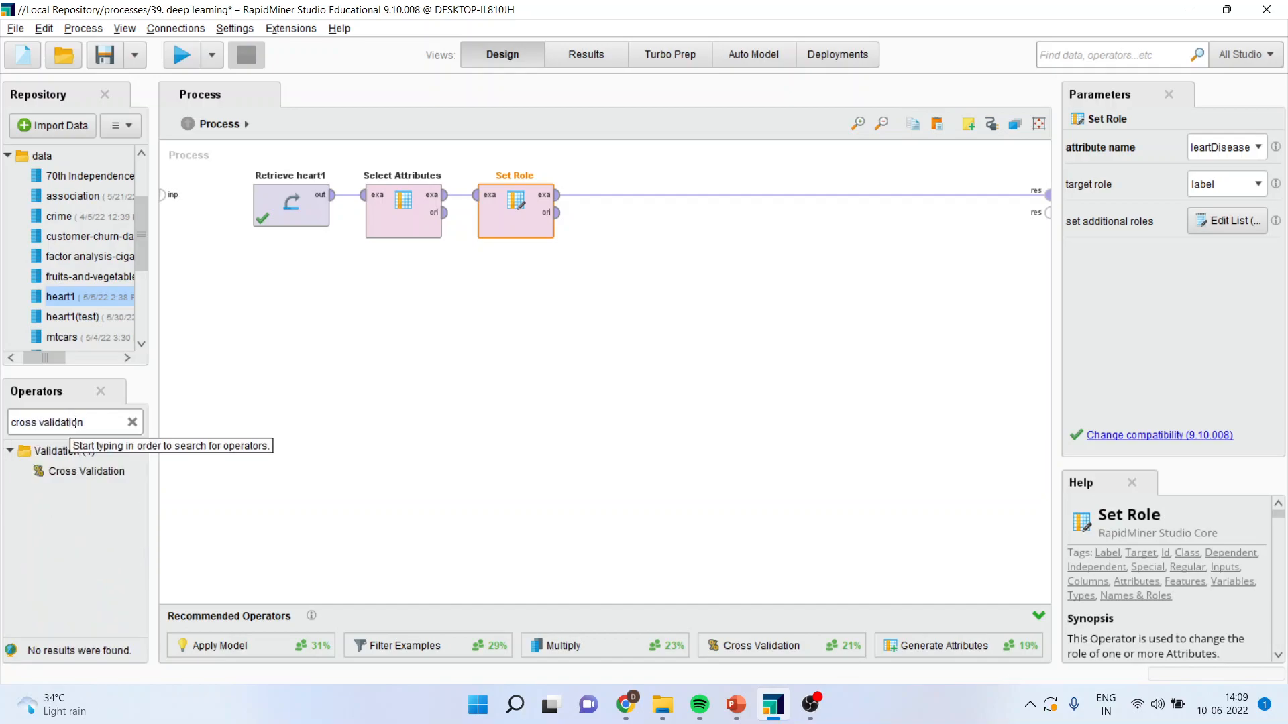
left_click_drag(87, 471, 611, 201)
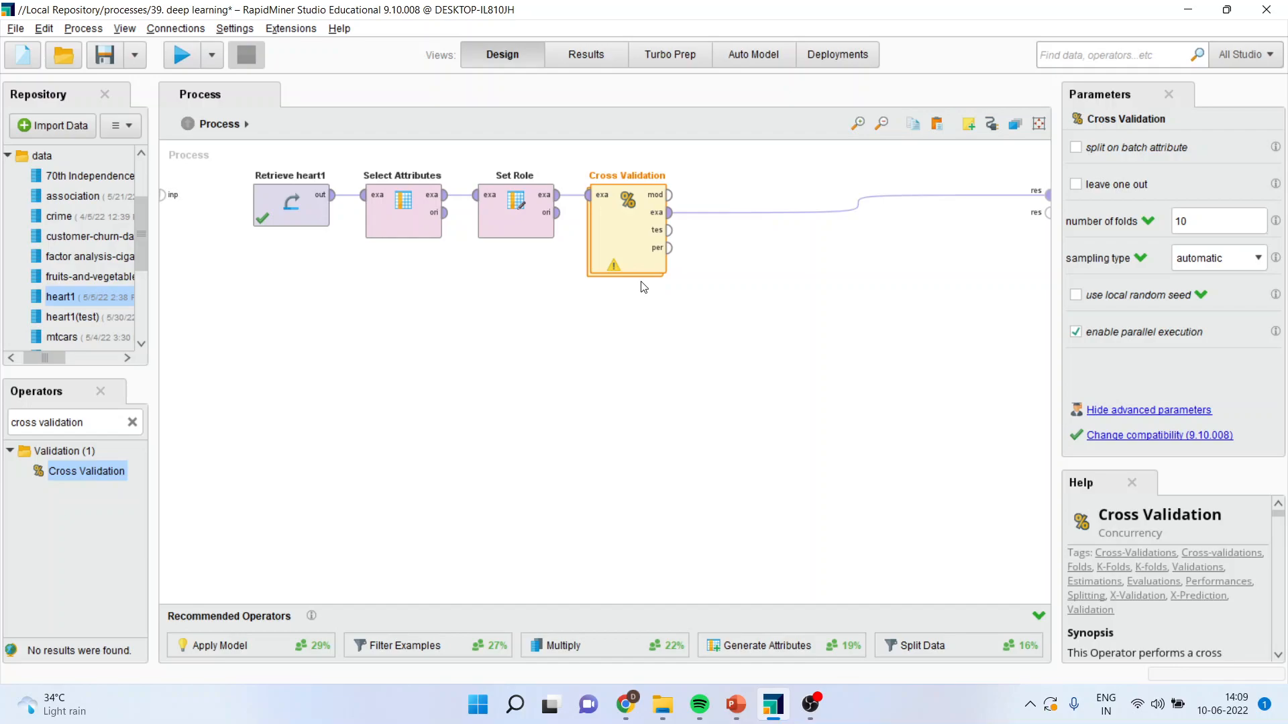
Open the Cross Validation subprocess and add a Deep Learning operator to its Training area.
double_click(636, 238)
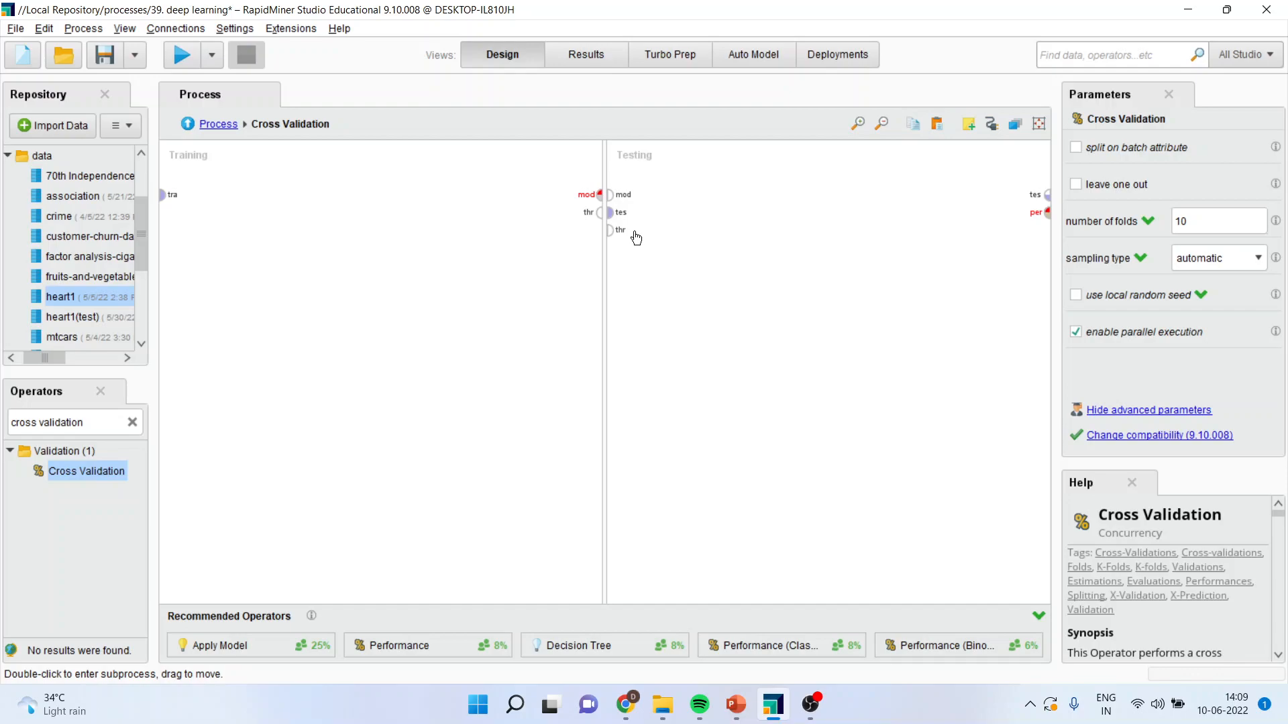
triple_click(90, 430)
type("deep learning")
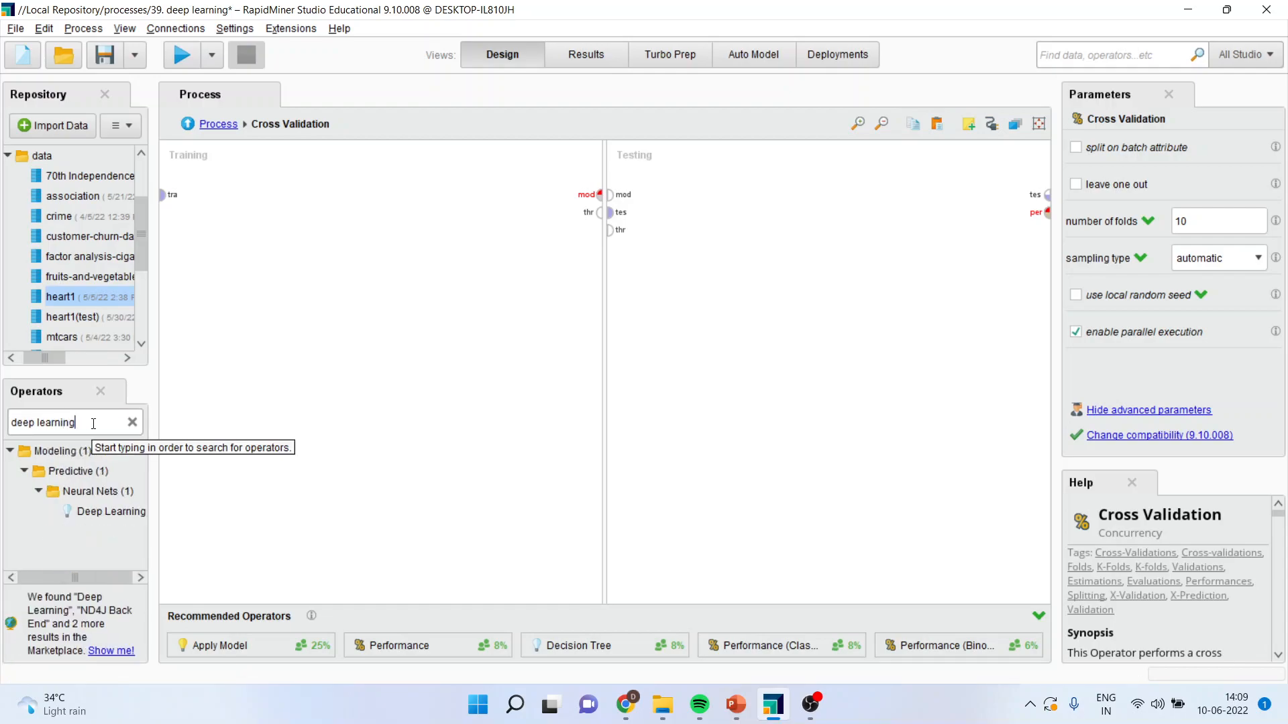
left_click_drag(107, 511, 199, 476)
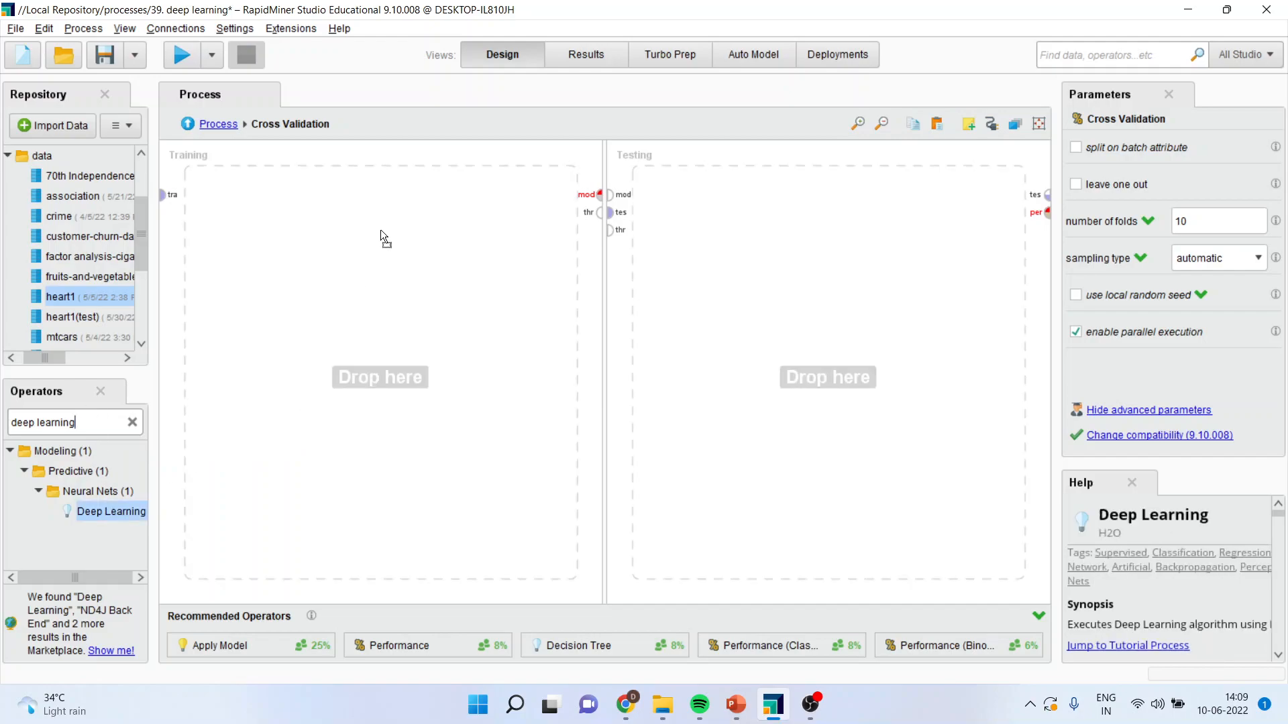
left_click_drag(365, 203, 362, 205)
Connect the training input to Deep Learning, its model output to the mod port, and its example set output to the thr port.
left_click(163, 195)
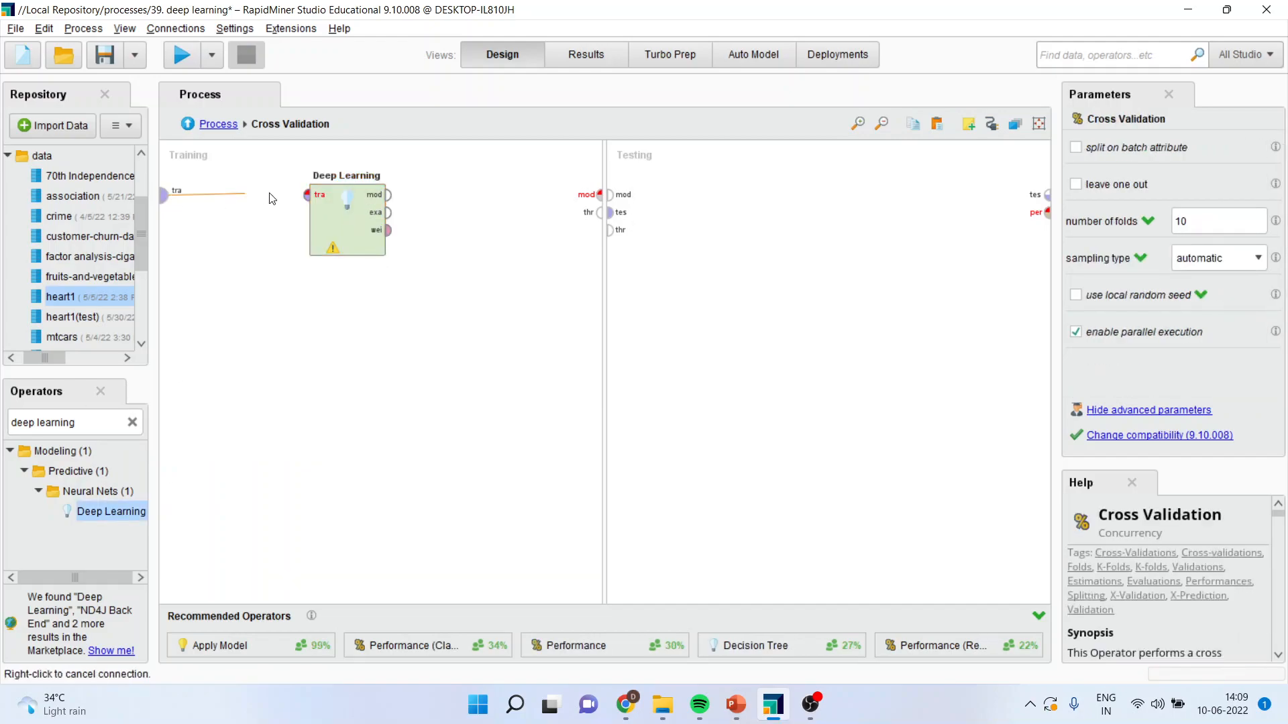
left_click(307, 195)
left_click(389, 195)
left_click(597, 195)
left_click(388, 212)
left_click(600, 212)
Add an Apply Model operator to the Testing area and connect the model and test set ports to its inputs.
left_click(80, 421)
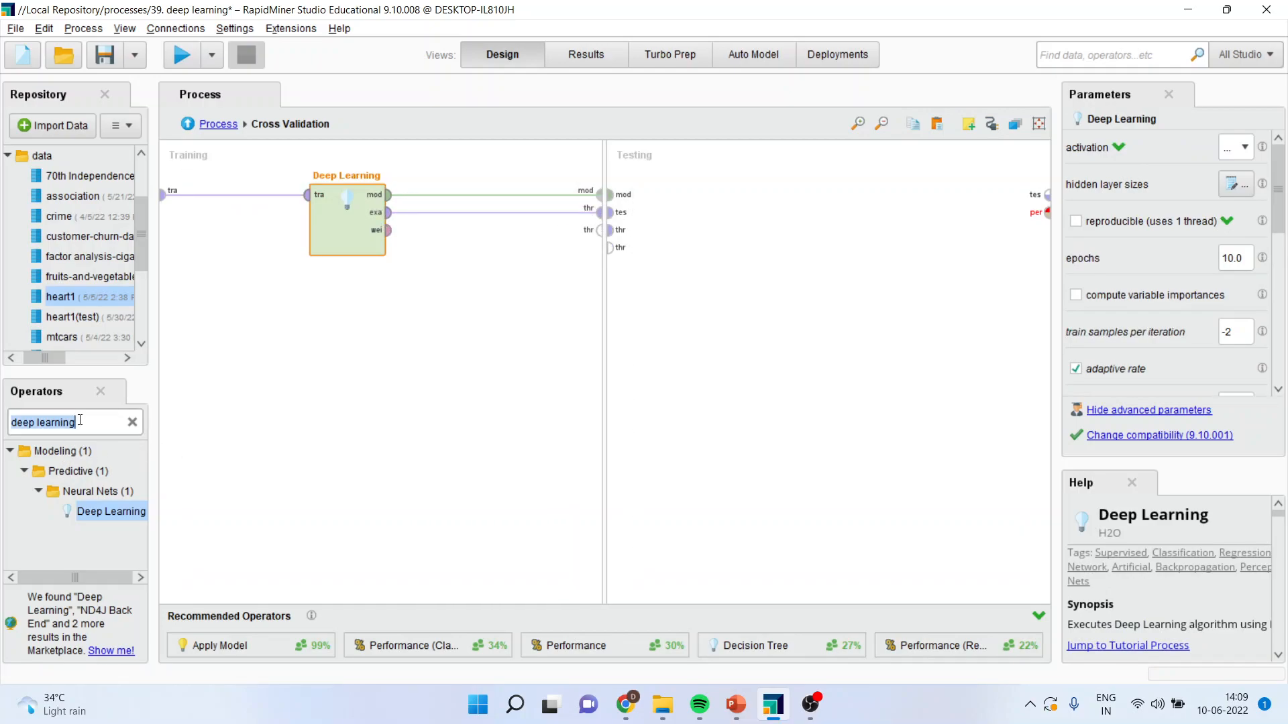
type("appl")
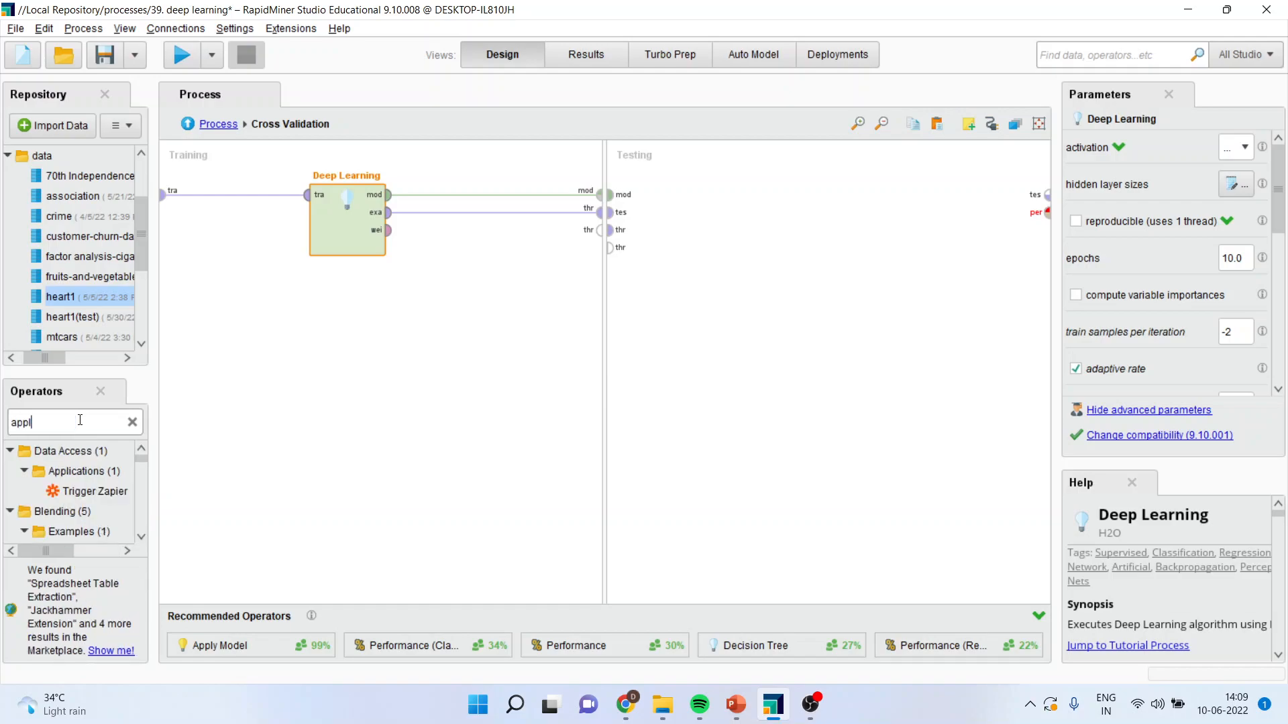
type("y model")
left_click_drag(75, 552, 691, 197)
left_click_drag(609, 195, 643, 213)
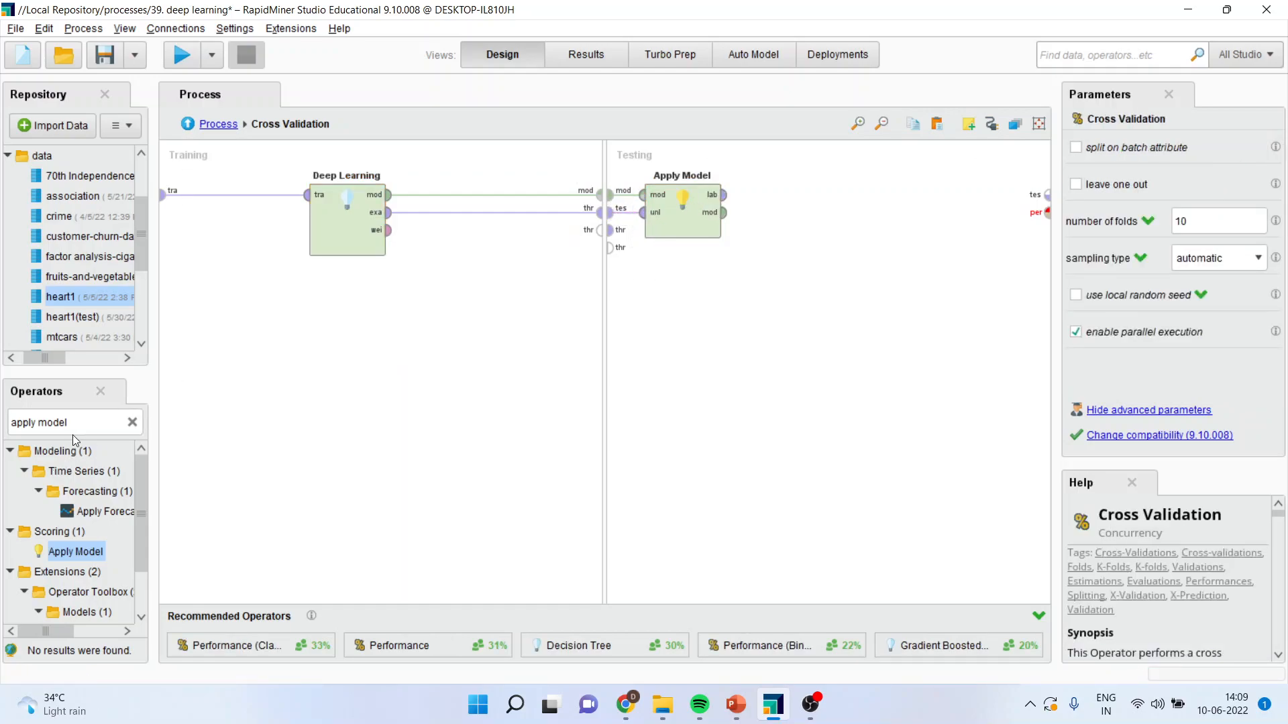
Search the operators for "performance" and add Performance (Classification) to the Testing area beside Apply Model.
left_click(84, 420)
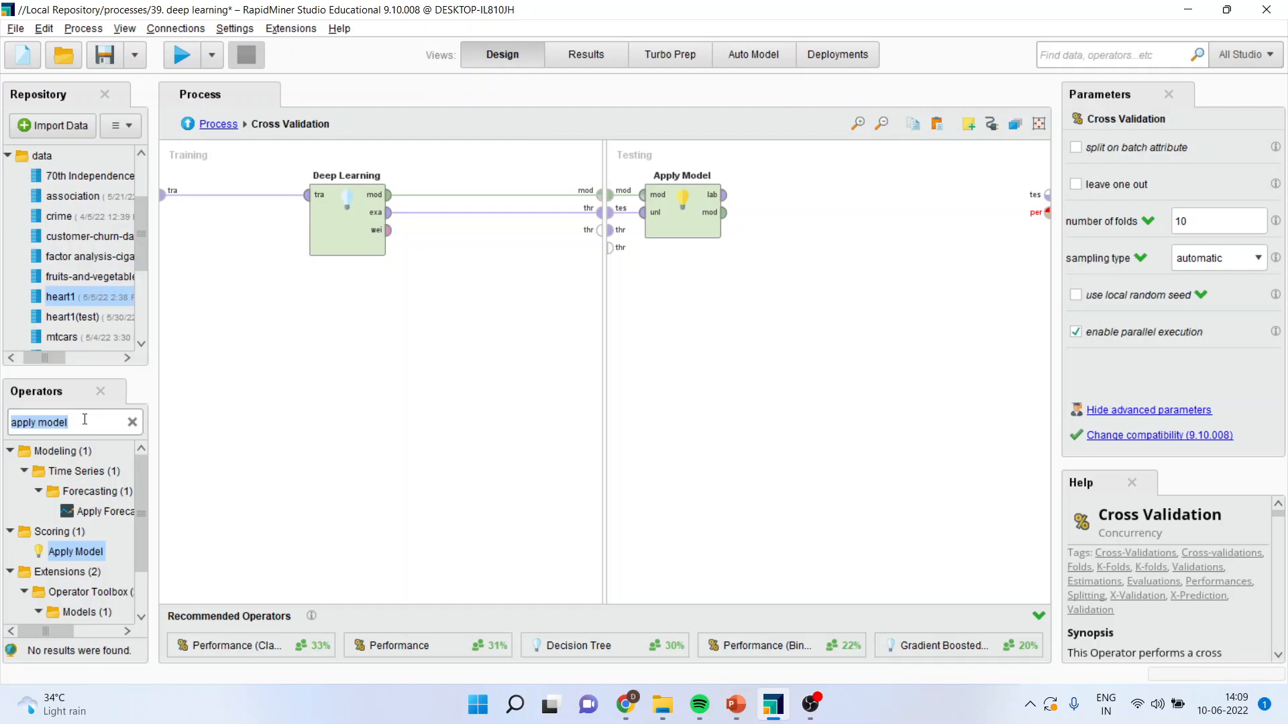
type("performance")
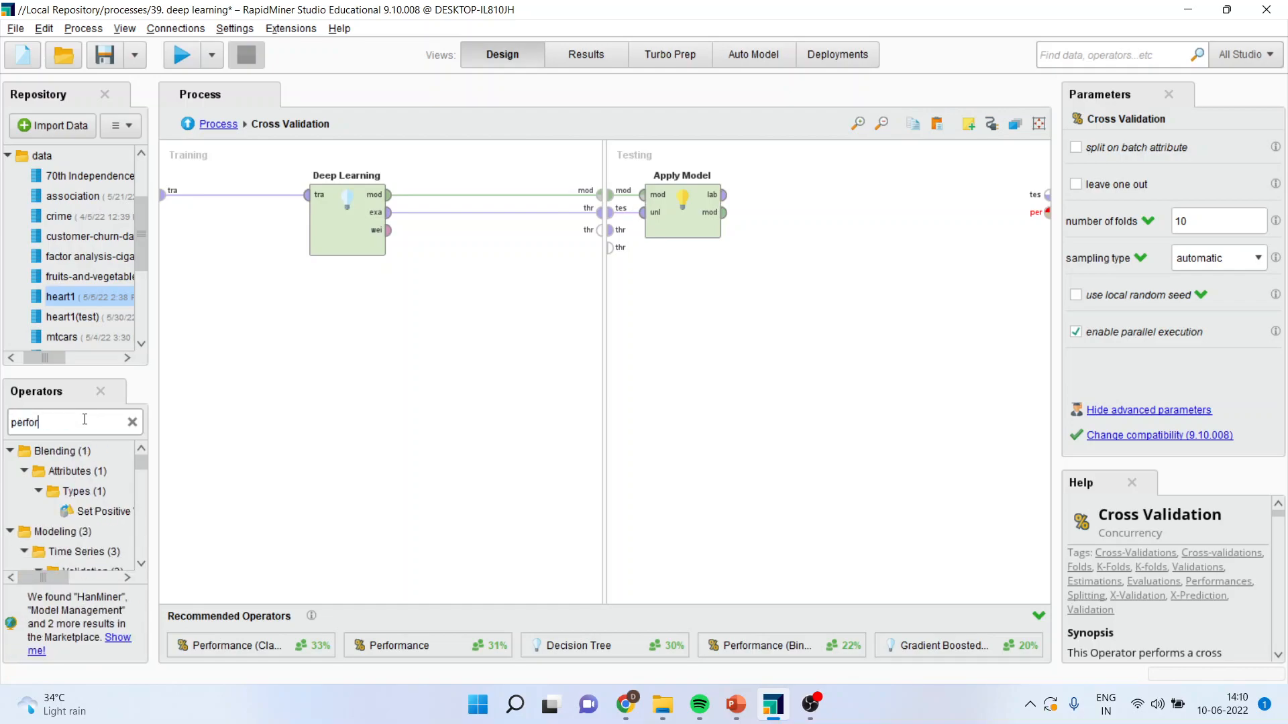
left_click_drag(141, 473, 143, 500)
left_click_drag(62, 603, 96, 603)
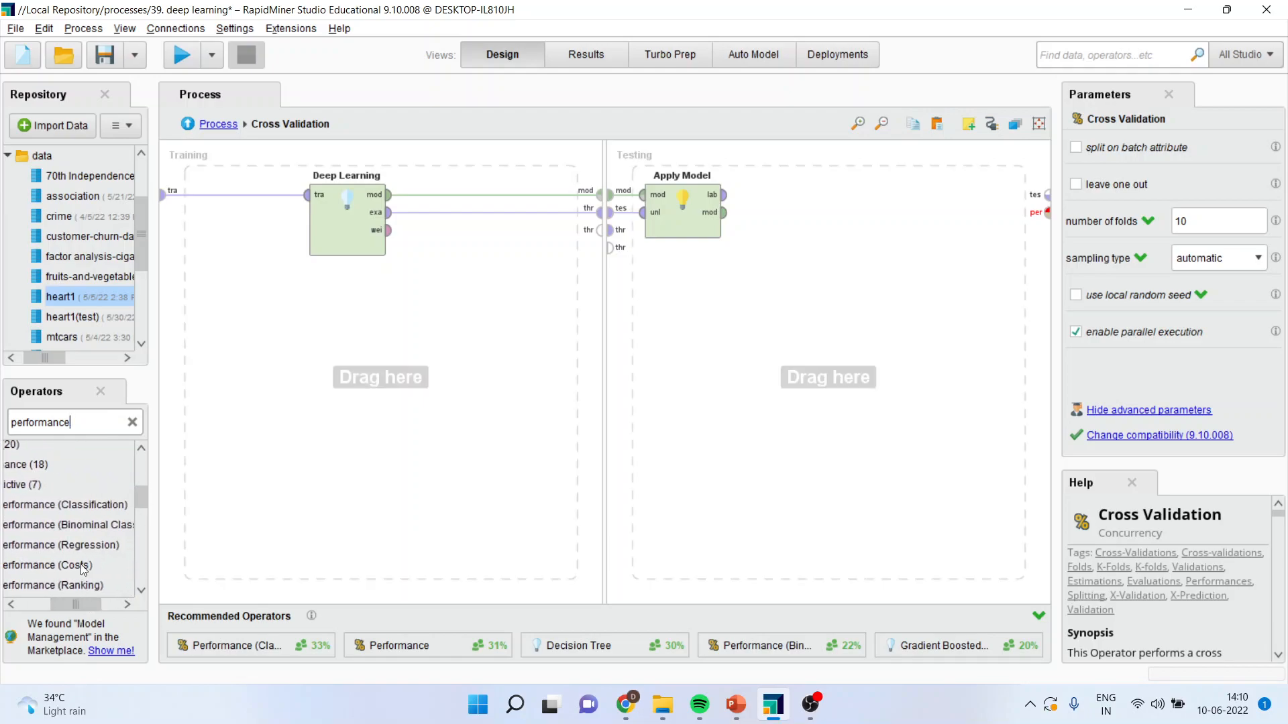
left_click(63, 508)
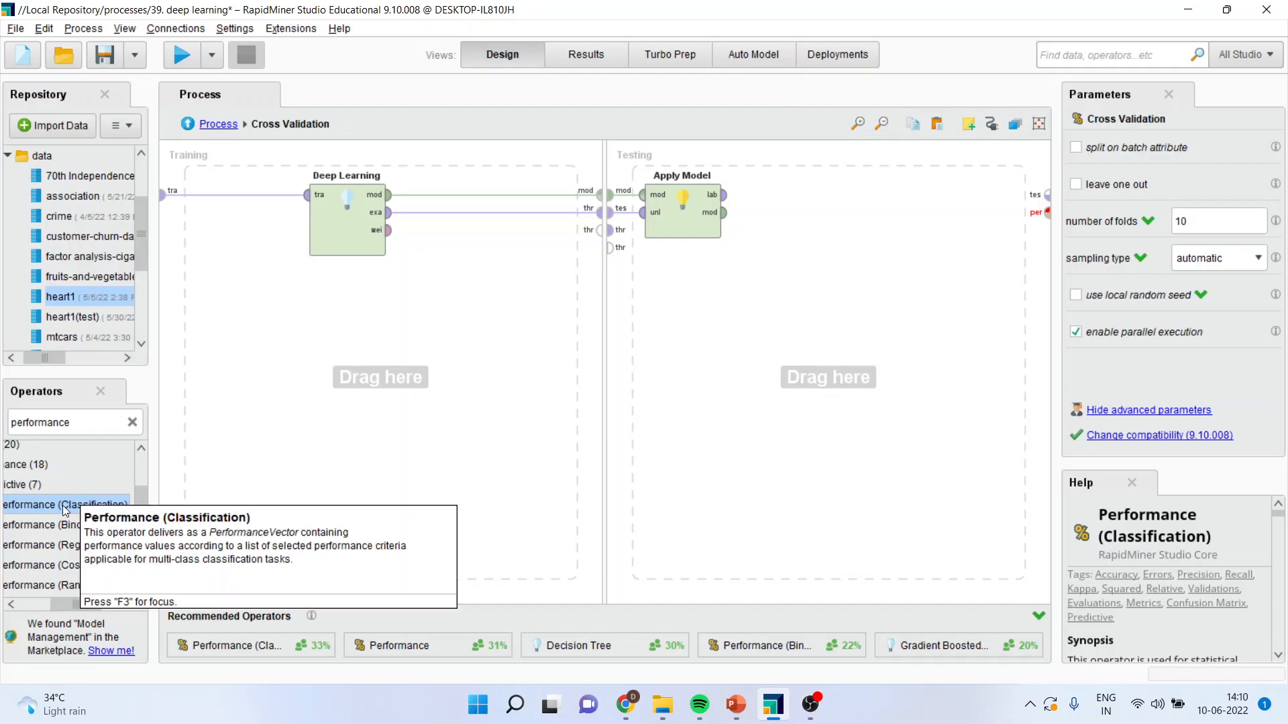
left_click_drag(65, 511, 578, 367)
mouse_move(798, 205)
left_mouse_down()
mouse_move(817, 191)
mouse_move(805, 208)
left_mouse_up()
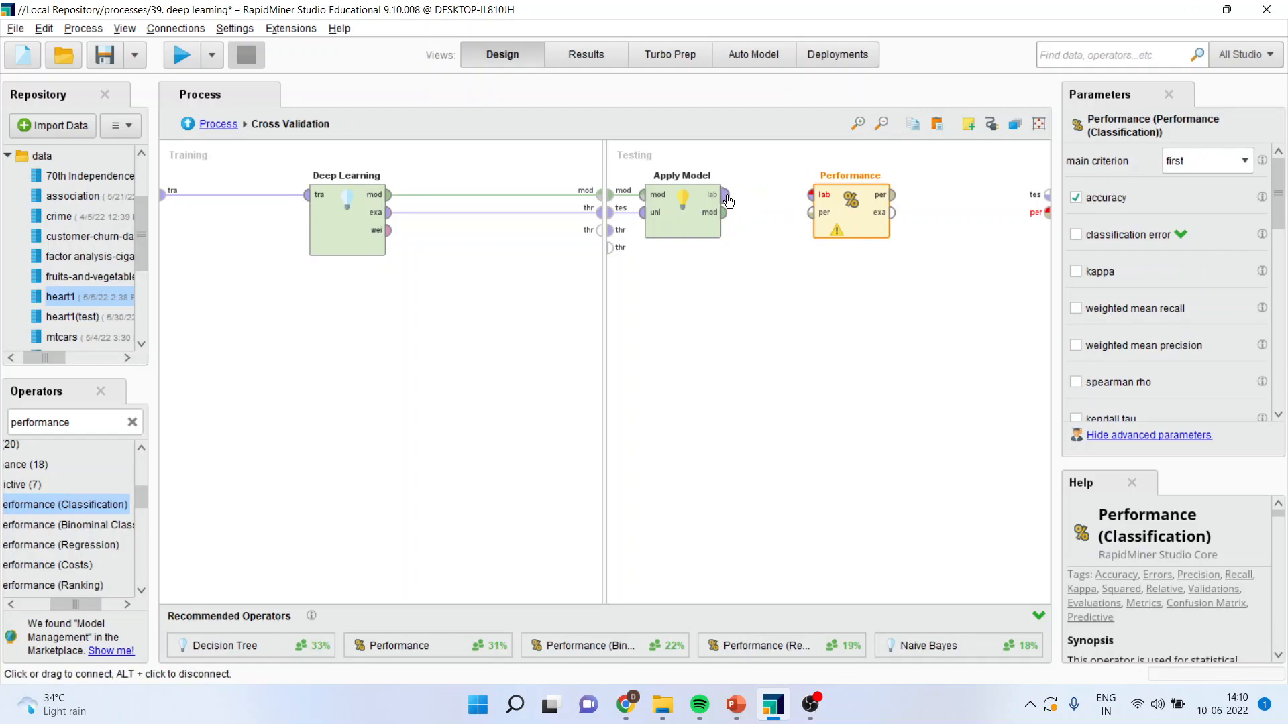
Connect Apply Model's lab output to Performance, and Performance's per and exa outputs to the per and tes ports.
left_click(724, 196)
left_click(811, 196)
left_click(892, 195)
left_click(1046, 212)
left_click(892, 212)
left_click(1046, 195)
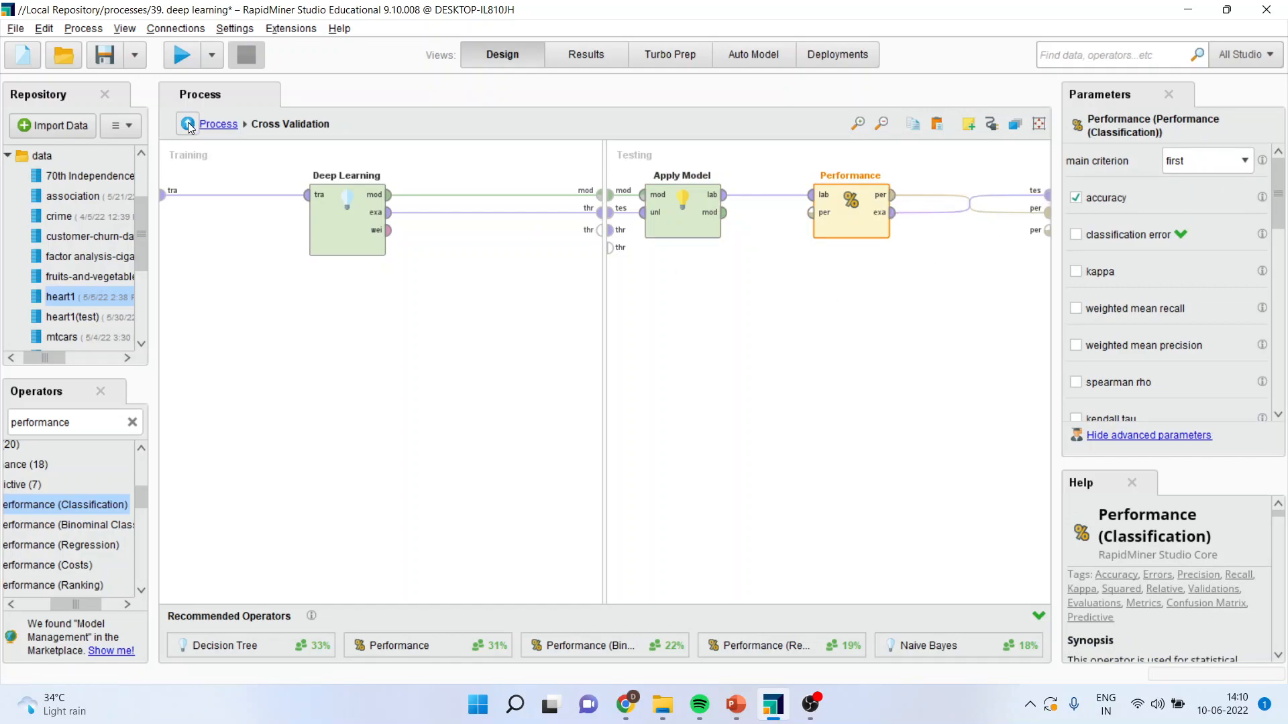
Return to the main process and connect Cross Validation's mod, exa, tes and first per outputs to the result ports.
left_click(187, 123)
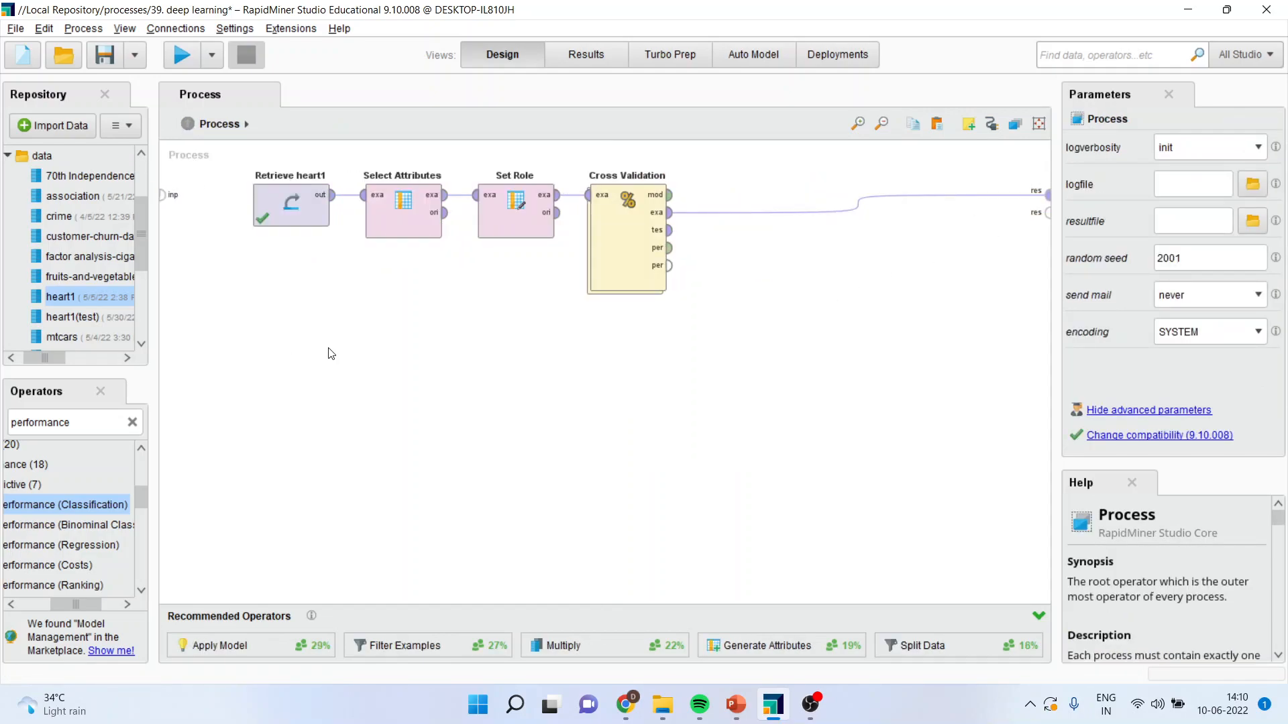
left_click(867, 209)
left_click_drag(672, 203, 1048, 195)
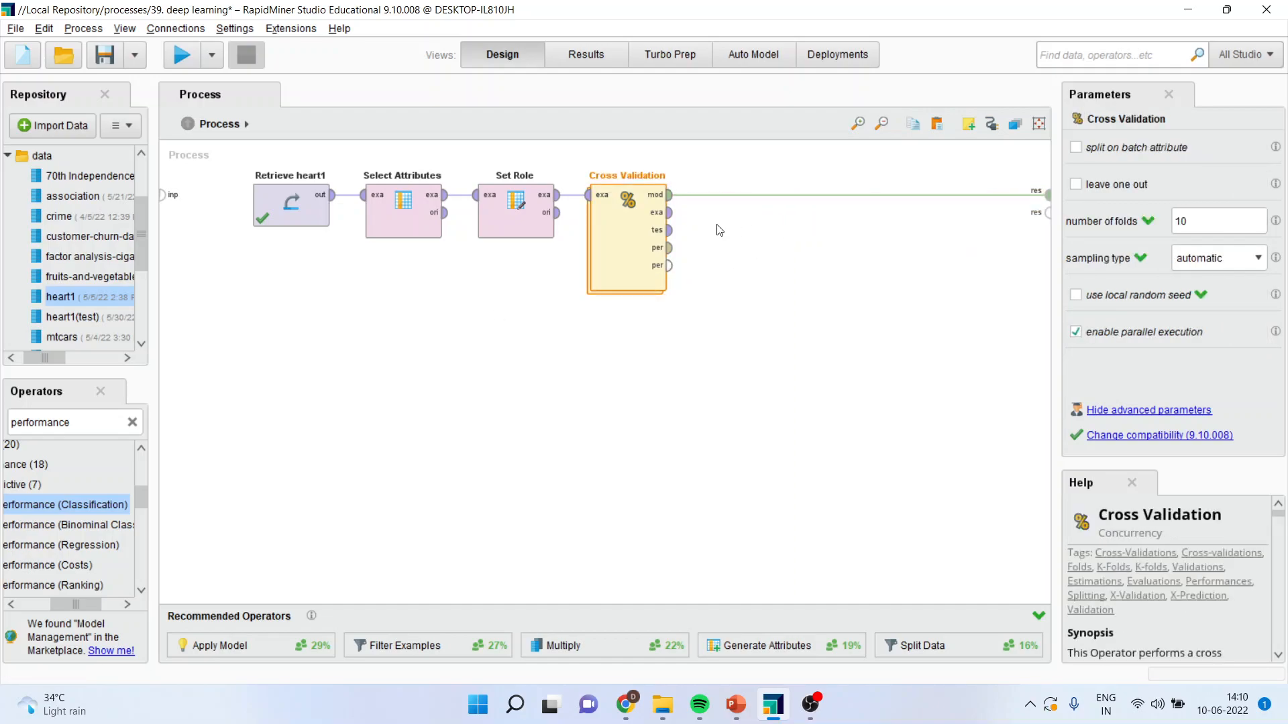
left_click_drag(670, 212, 1048, 212)
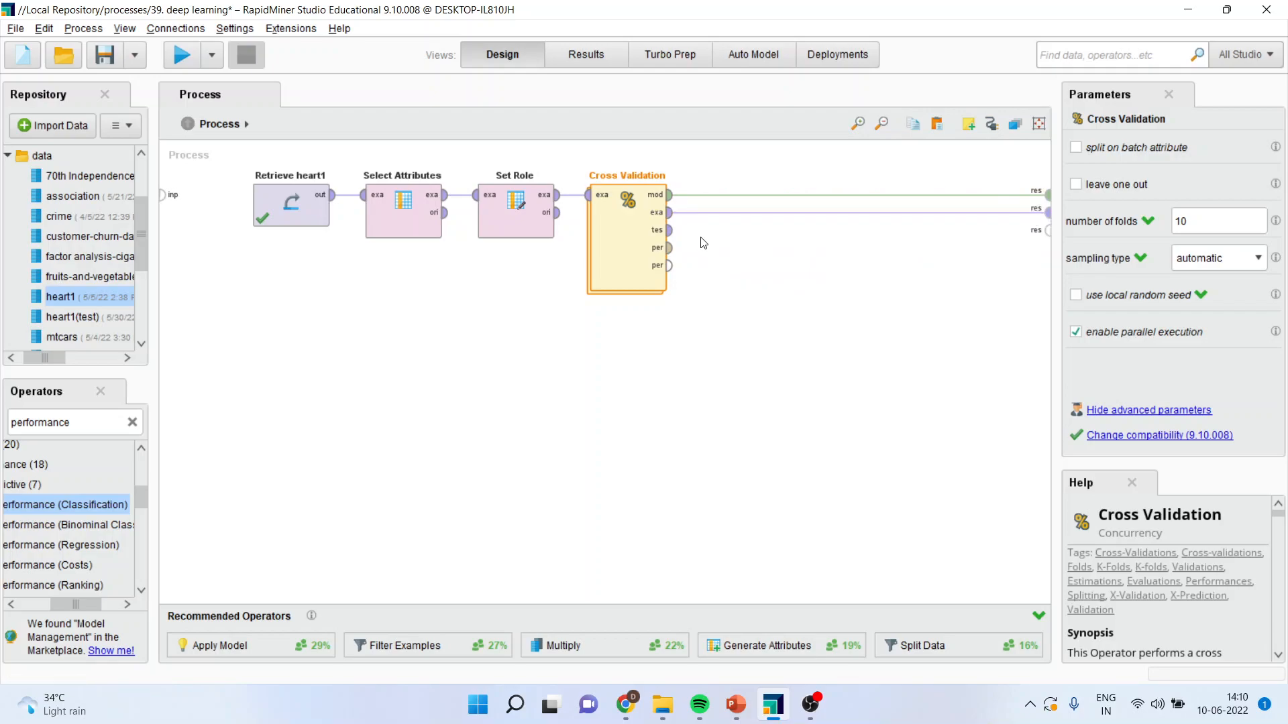
left_click_drag(670, 230, 1036, 235)
left_click(669, 247)
left_click(1047, 243)
Run the process and examine the correct and incorrect prediction cells of the accuracy confusion matrix.
left_click(183, 56)
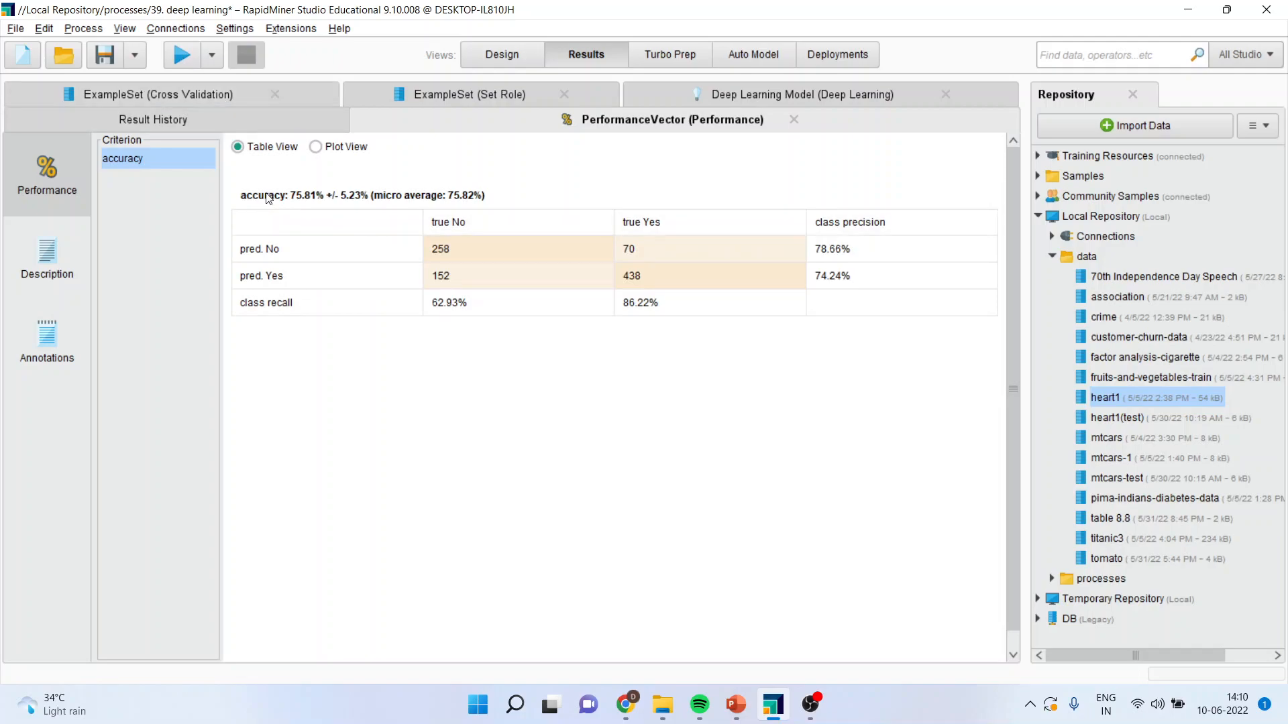
left_click(470, 252)
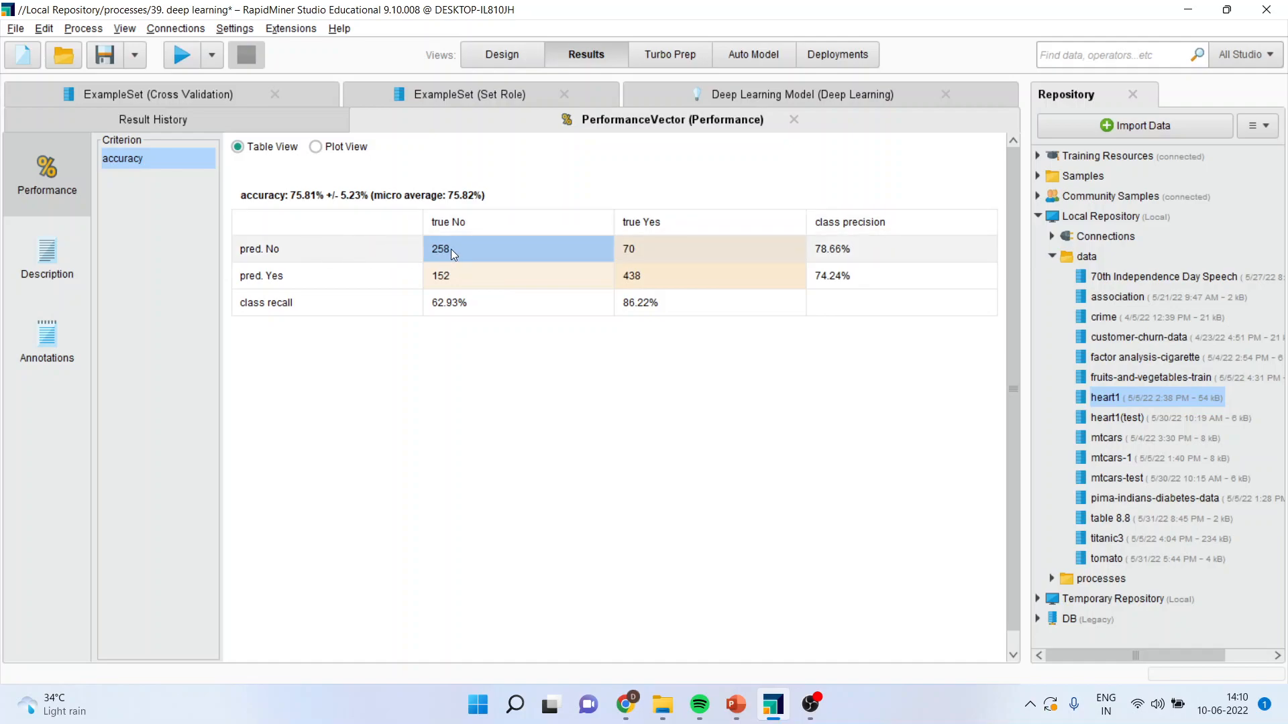
left_click(652, 280)
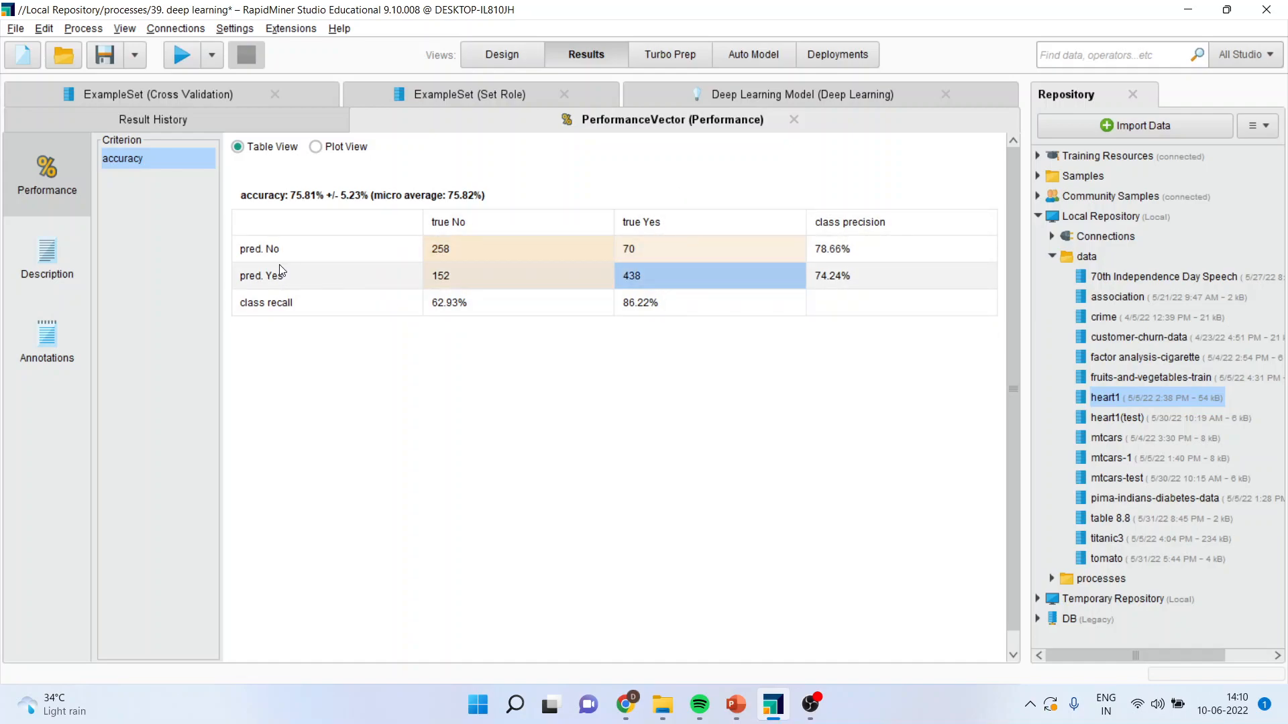
left_click(453, 248)
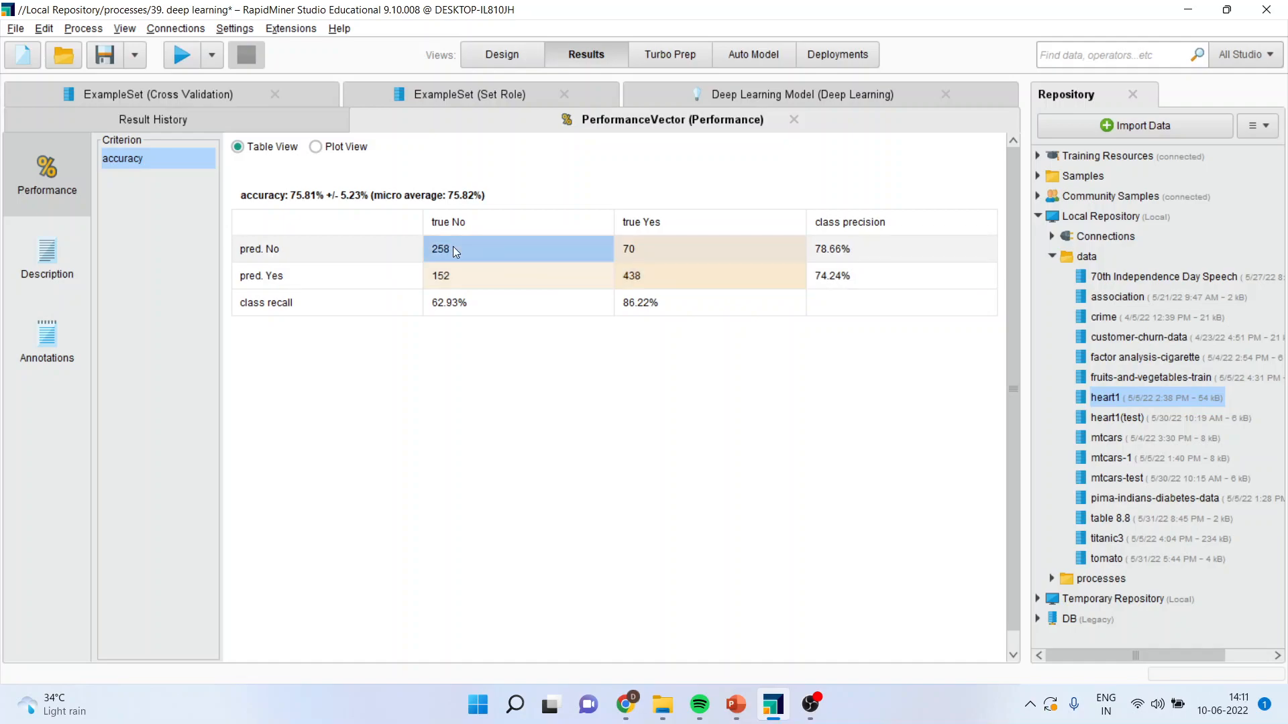
left_click(675, 259)
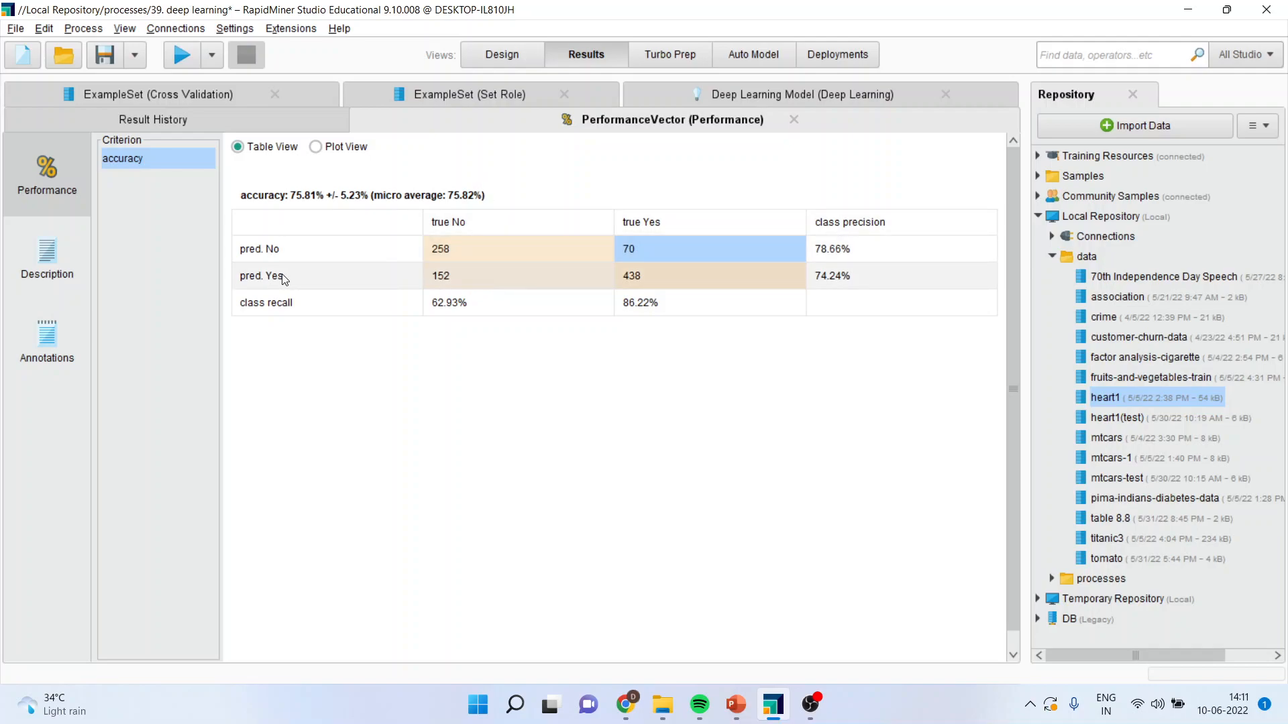
left_click(484, 277)
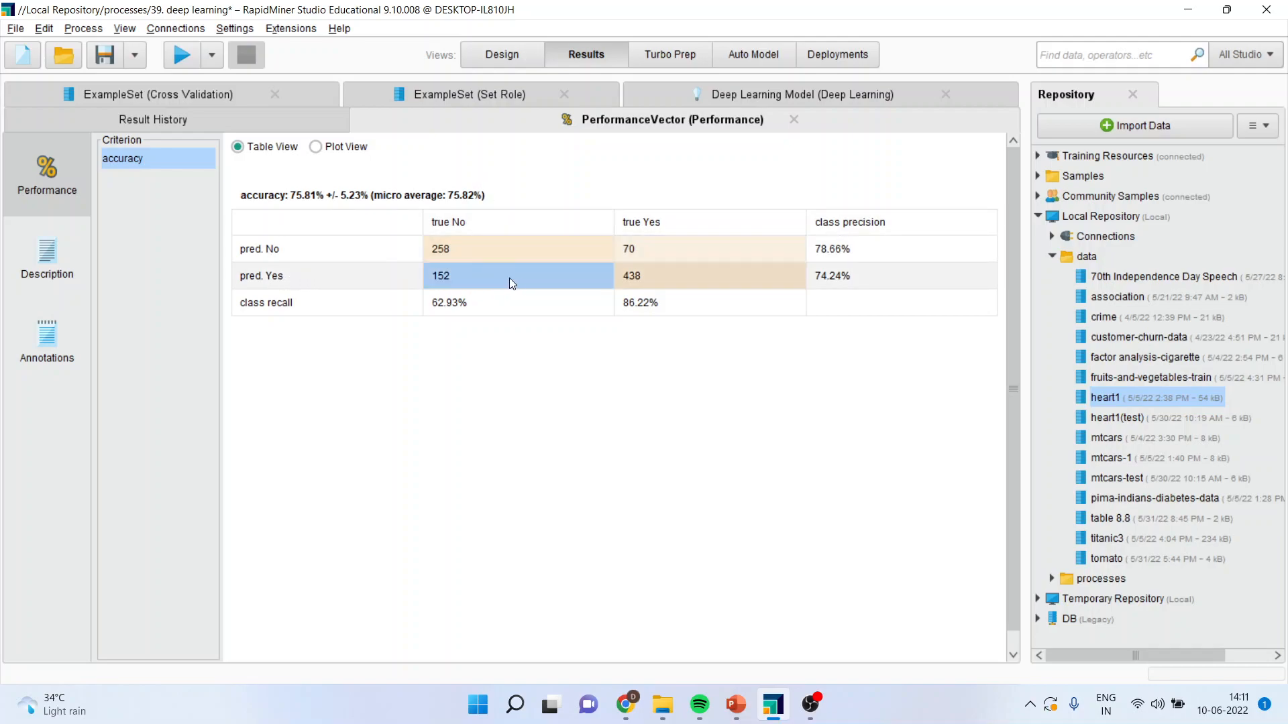
left_click(651, 252)
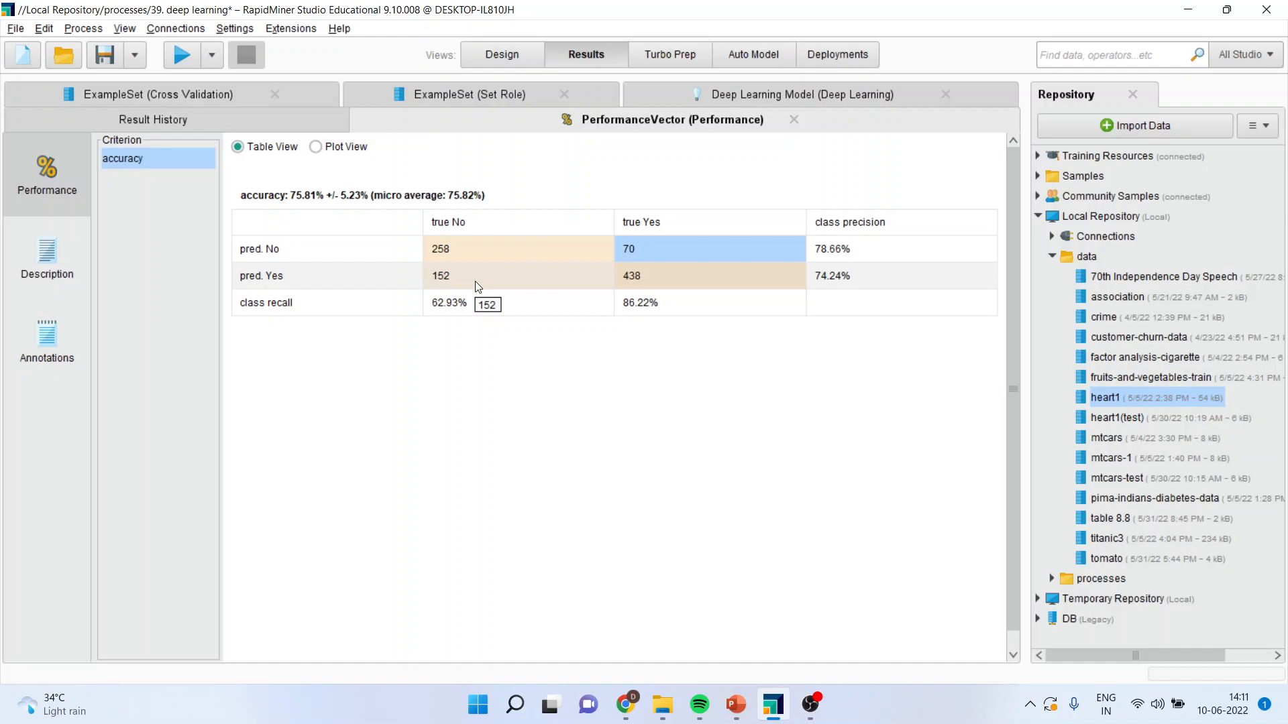
View the Cross Validation example set and widen its HeartDisease and prediction(HeartDisease) columns.
left_click(211, 97)
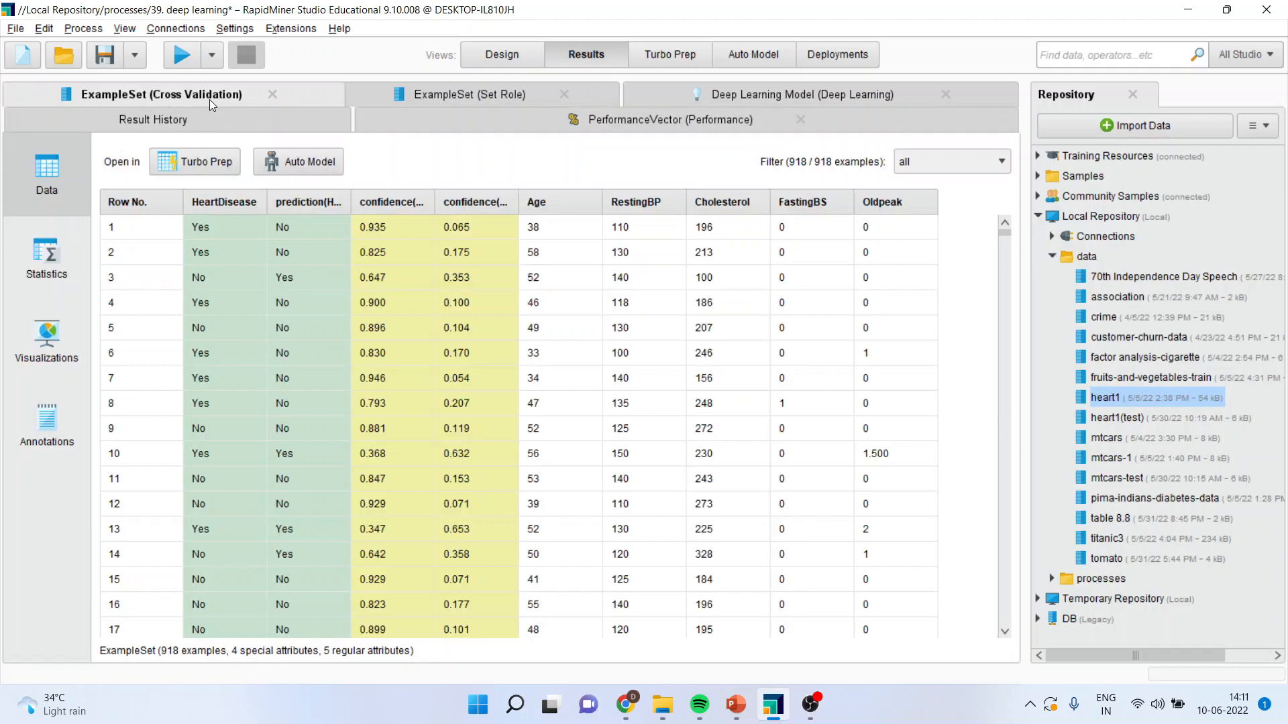
left_click_drag(351, 199, 454, 199)
left_click_drag(267, 202, 340, 202)
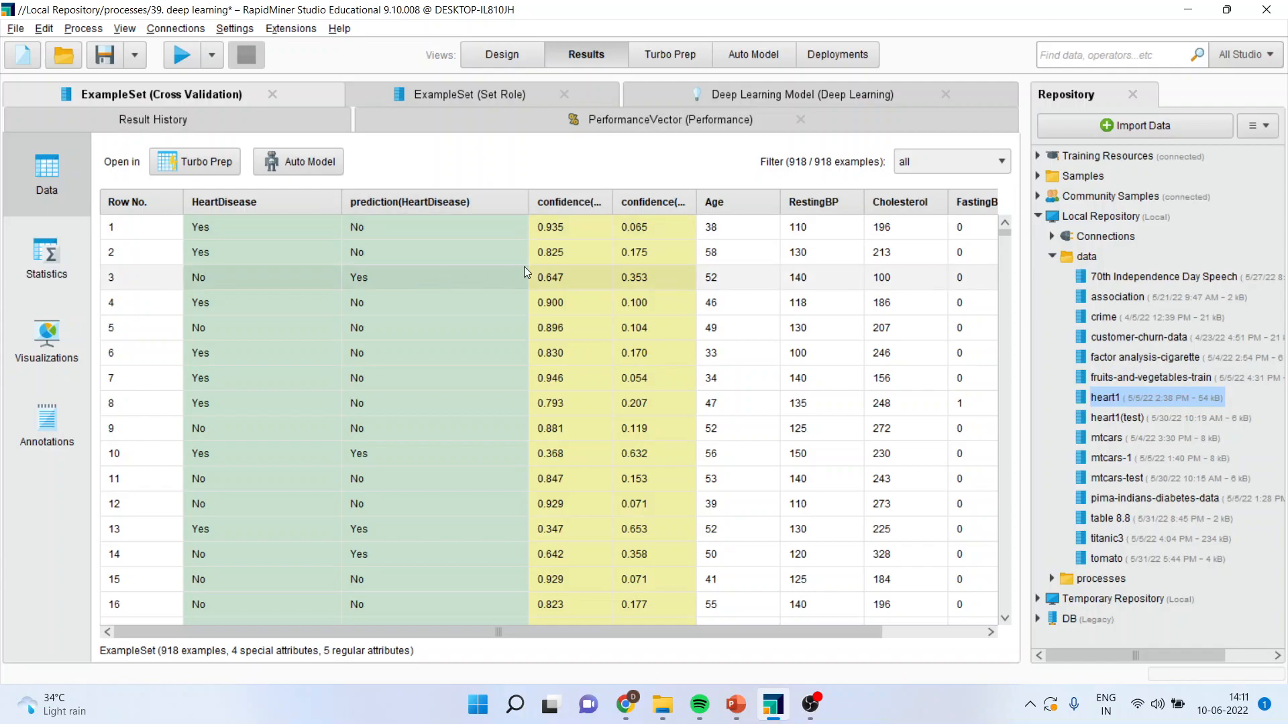
Review the performance and Deep Learning Model results, and expand the latest "39. deep learning" run in the Result History.
left_click(604, 131)
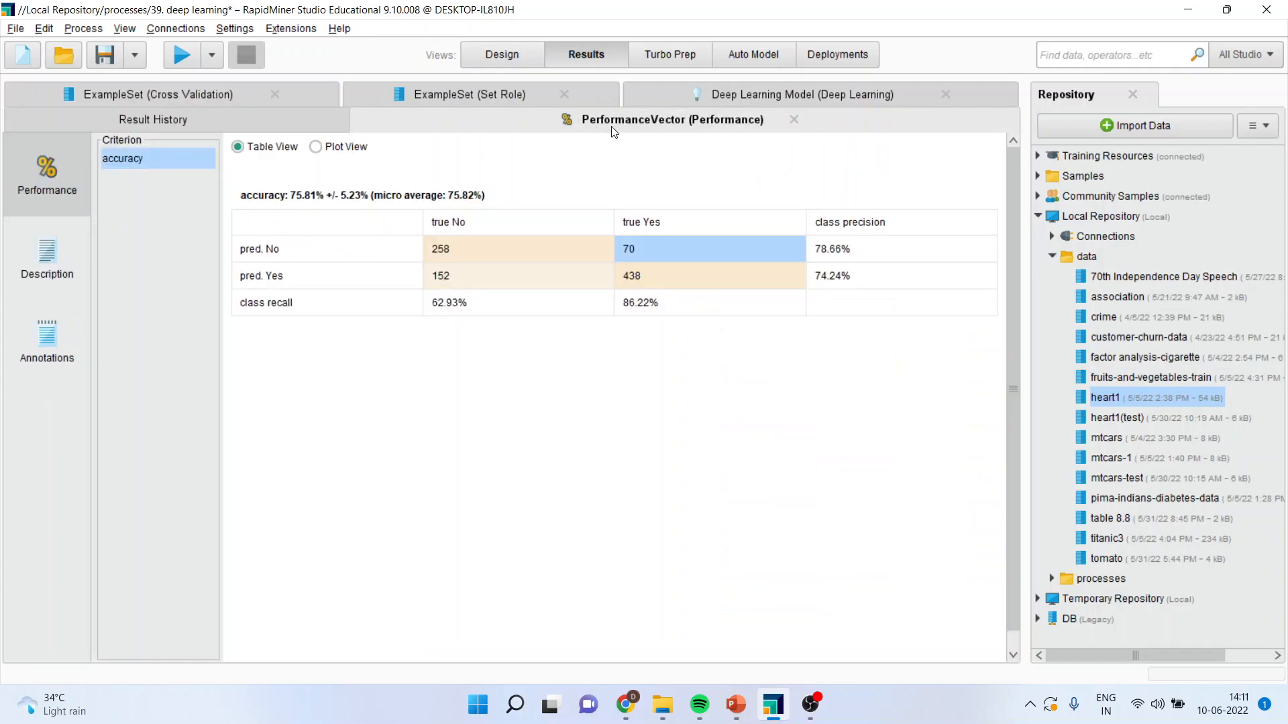
left_click(701, 96)
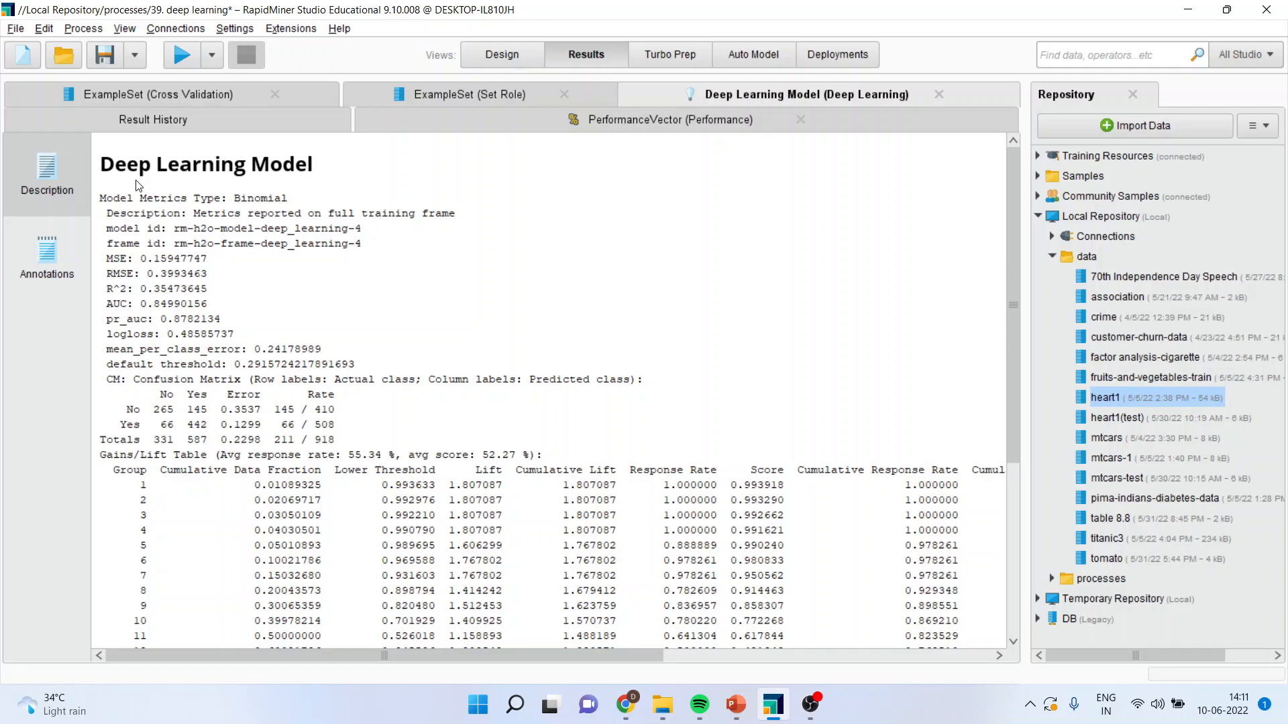
left_click(143, 122)
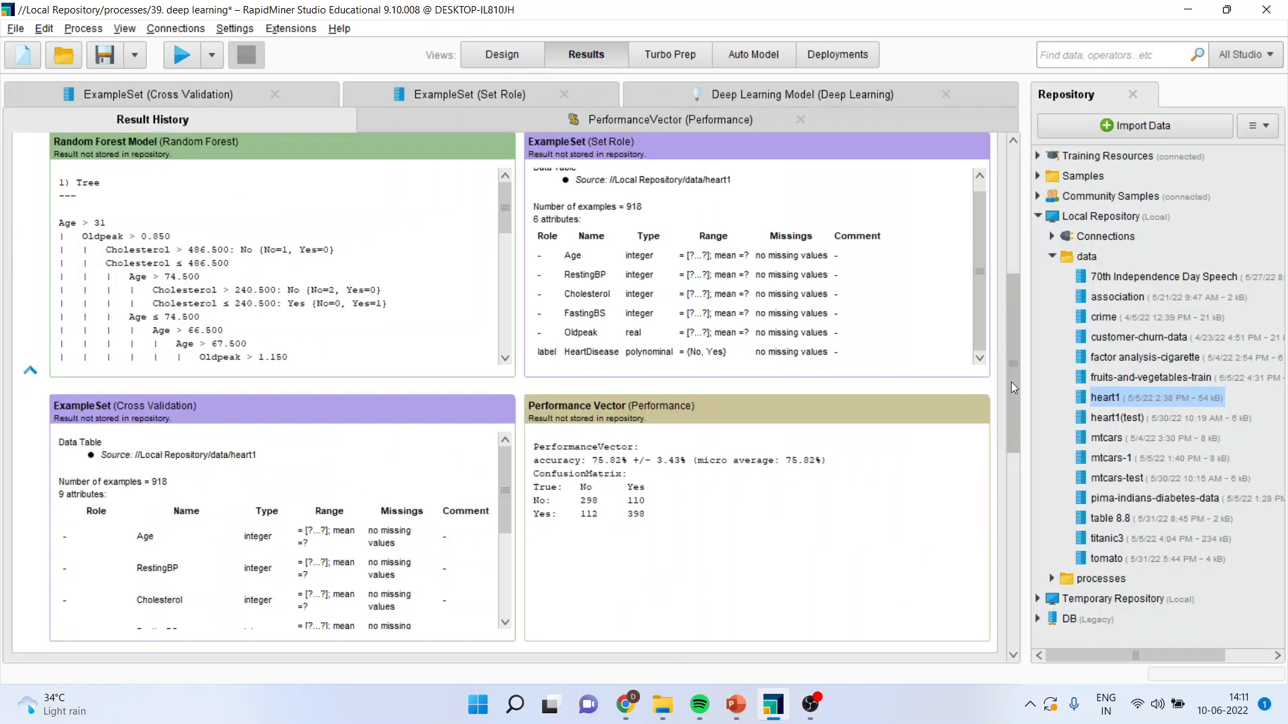
left_click_drag(1010, 381, 1011, 605)
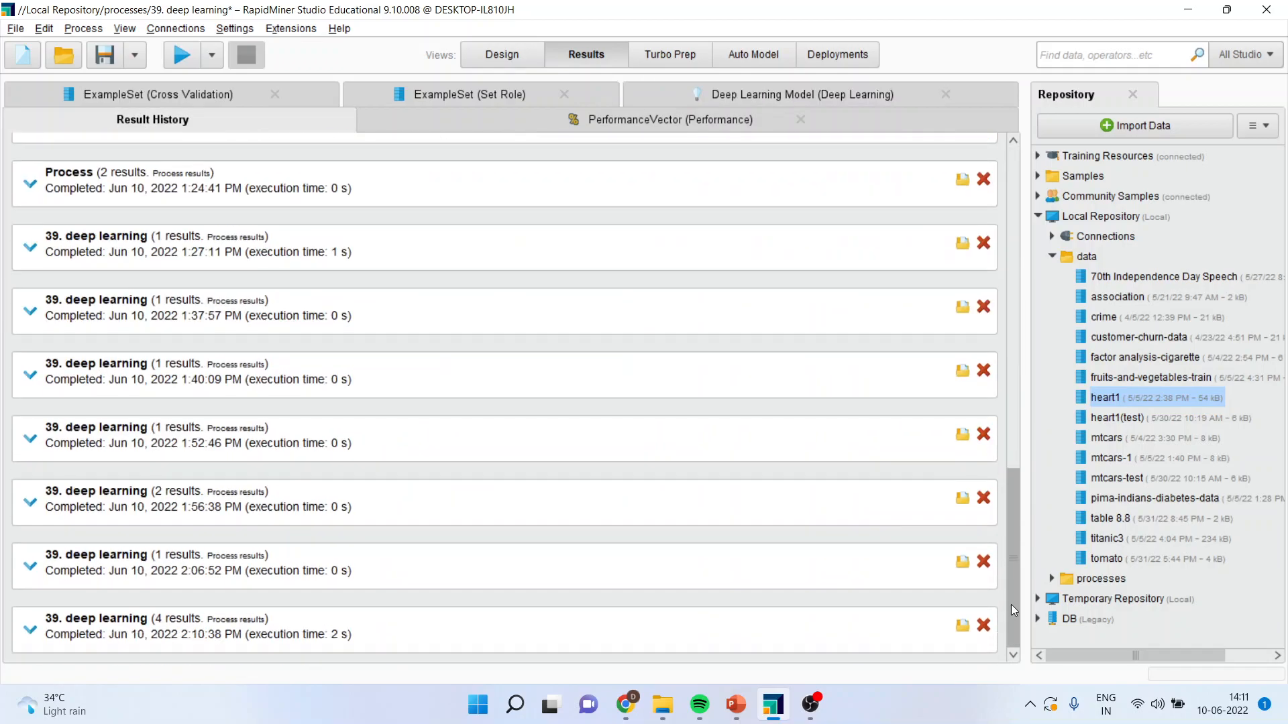
left_click(30, 631)
left_click_drag(1015, 410, 1012, 577)
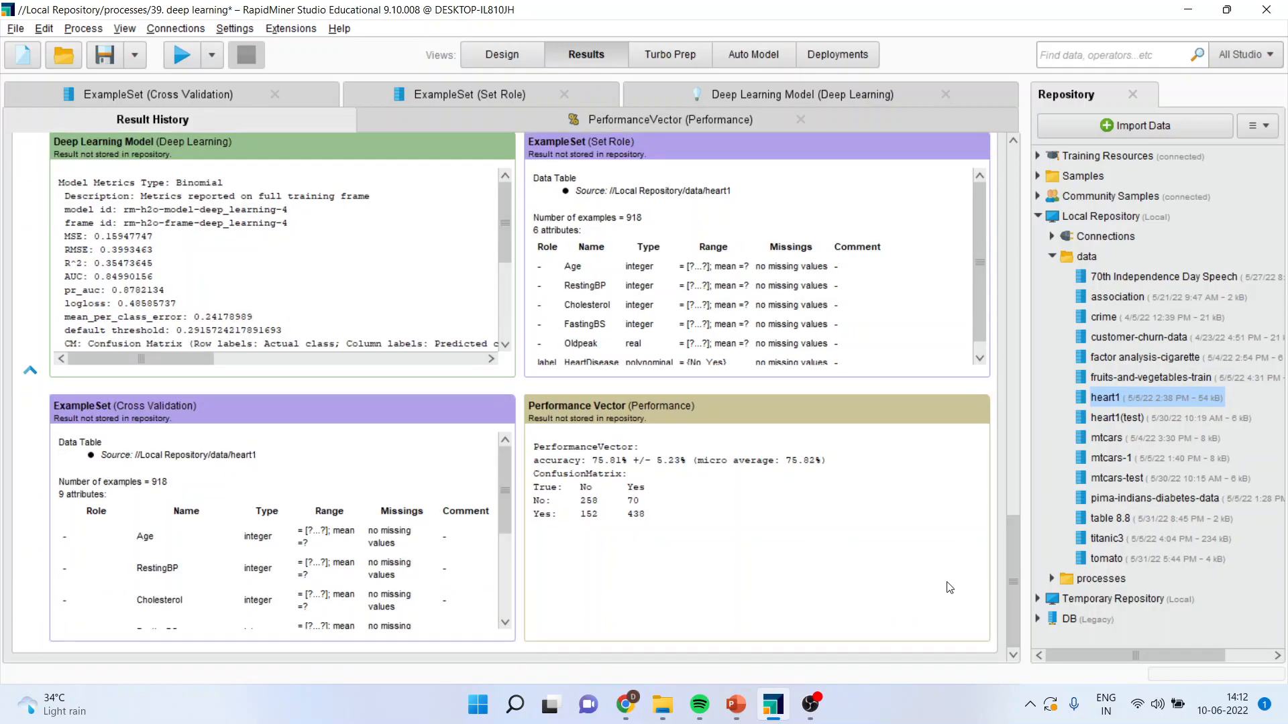
Switch to the "naive bayes" presentation in PowerPoint and go to the closing Thank You slide.
mouse_move(727, 720)
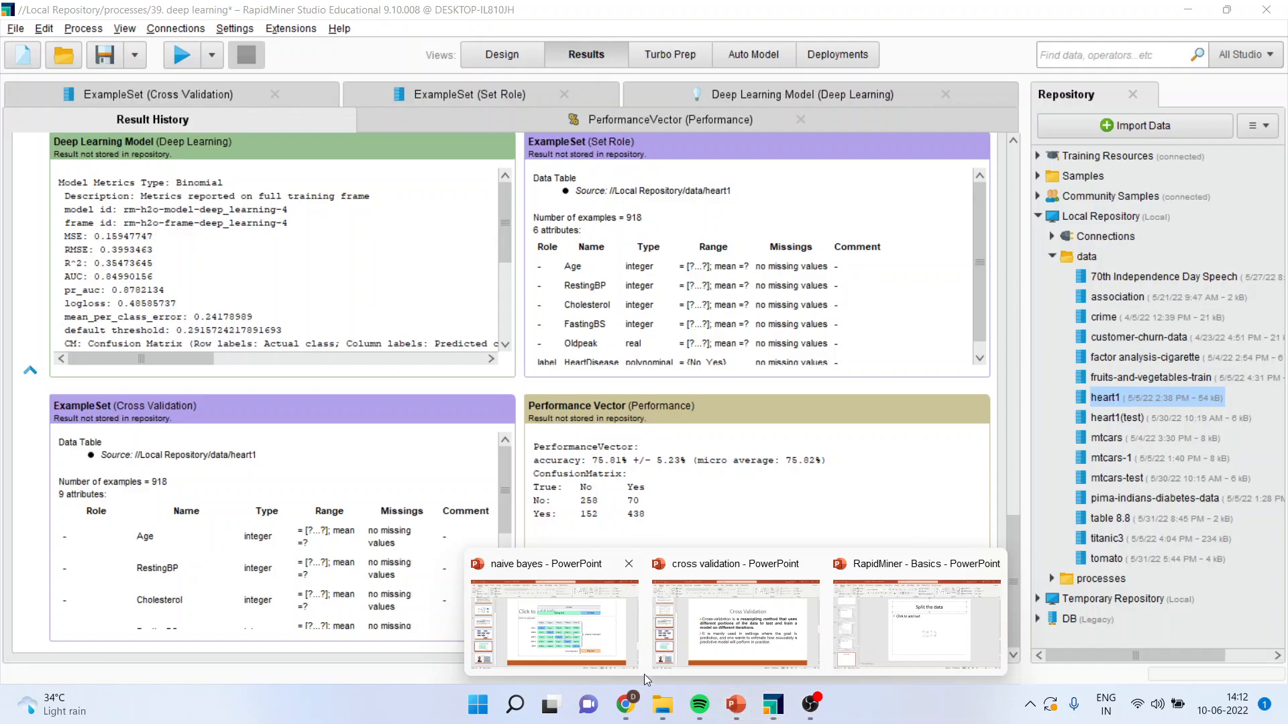
left_click(600, 654)
scroll(204, 645, "down", 1)
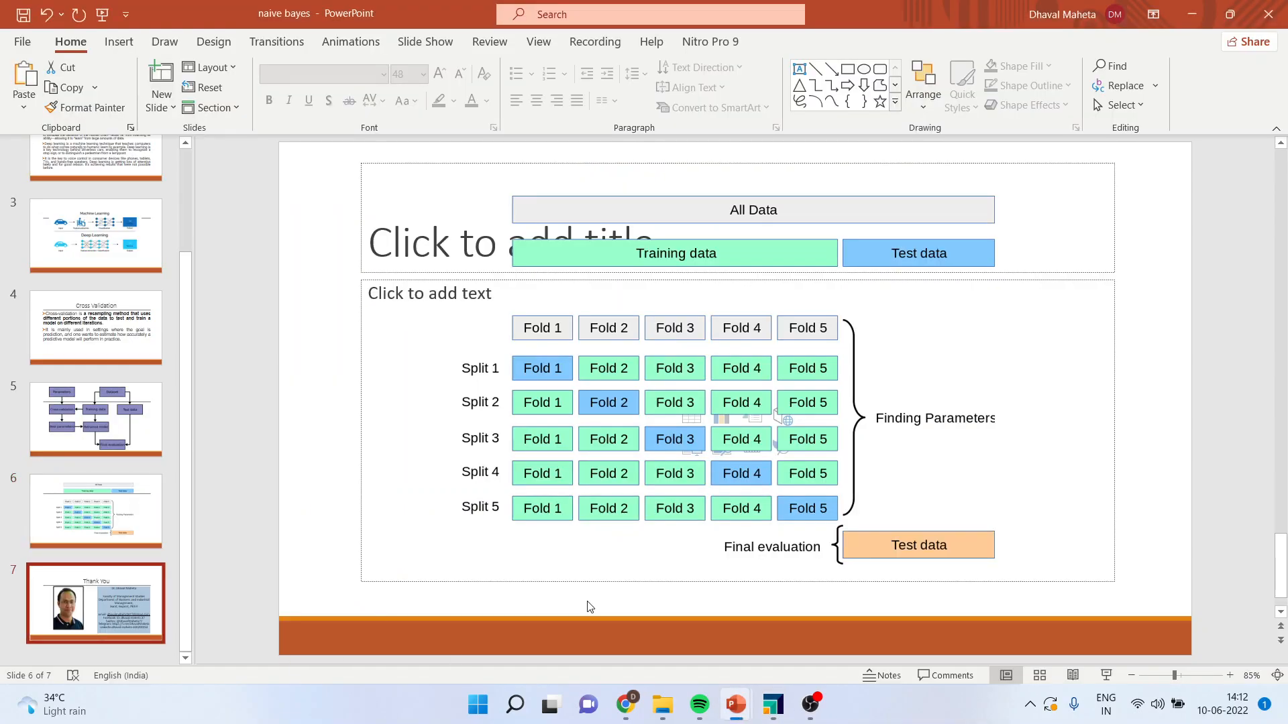